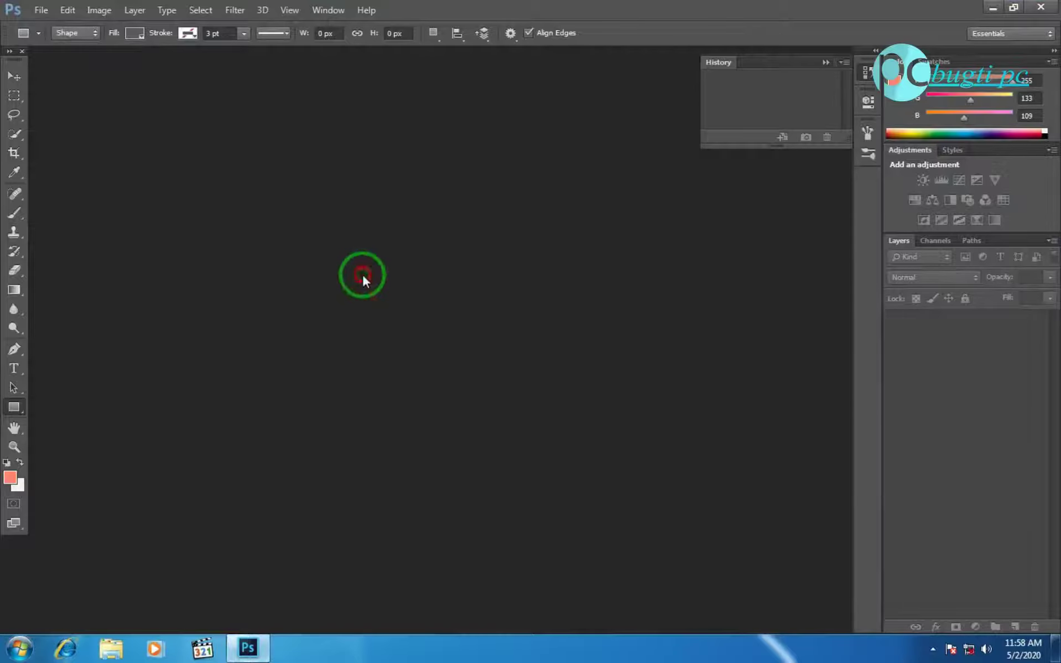
# - Launch Photoshop and open all four source images from New folder together
pyautogui.doubleClick(363, 275)
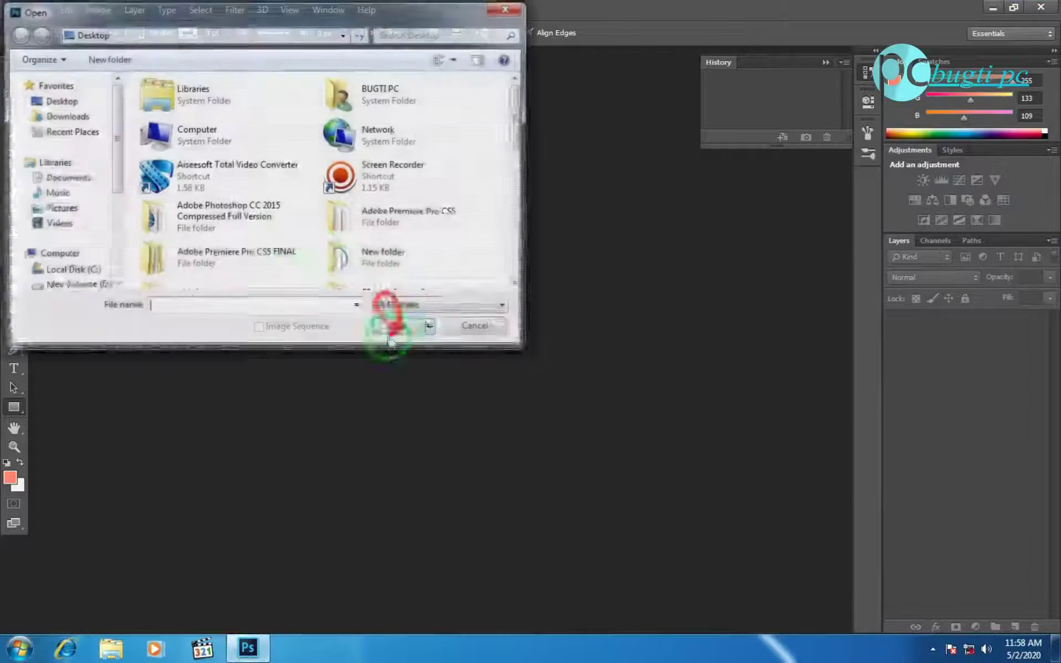
pyautogui.scroll(-3, 252, 238)
pyautogui.doubleClick(382, 139)
pyautogui.keyDown('shift'); pyautogui.click(403, 107); pyautogui.keyUp('shift')
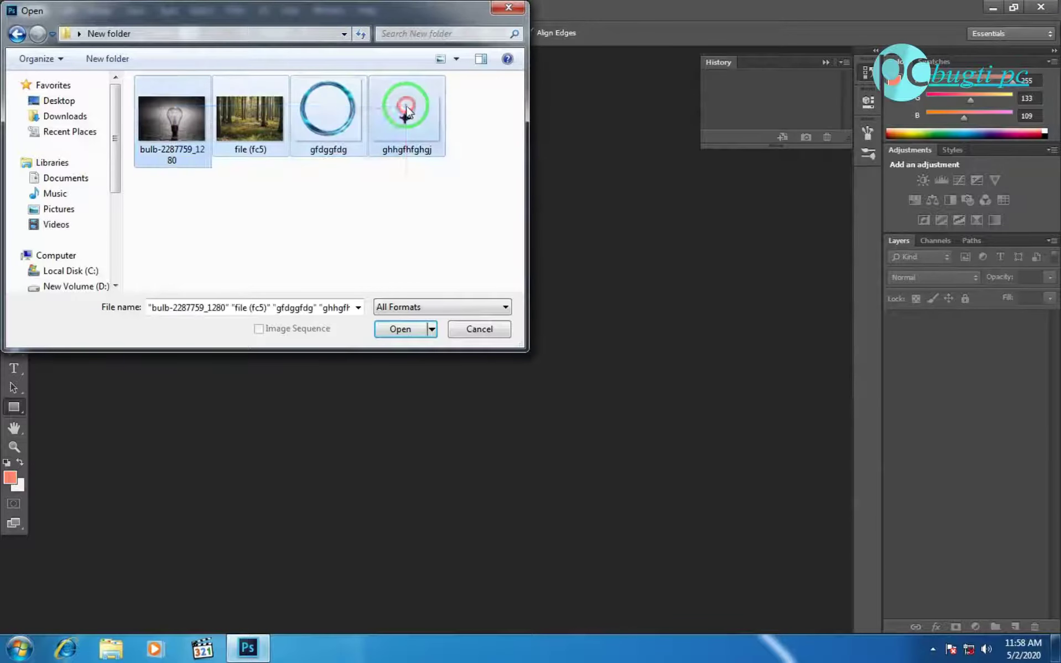
pyautogui.click(414, 329)
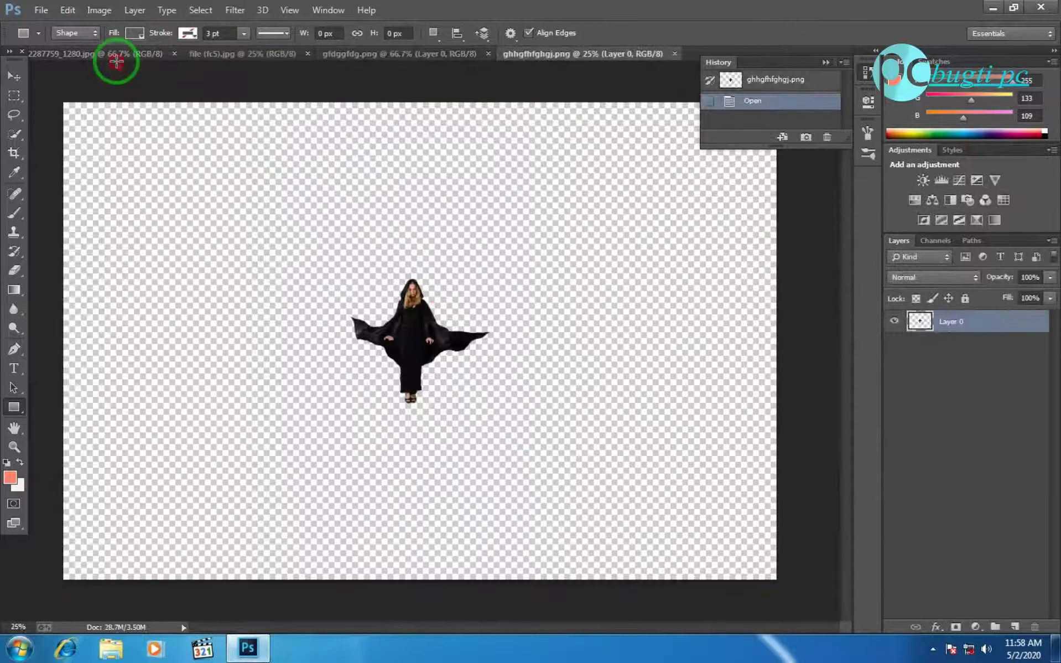
pyautogui.click(496, 229)
# - Bring up the bulb photo and dismiss the stray rectangle prompt and shape properties panel
pyautogui.click(554, 257)
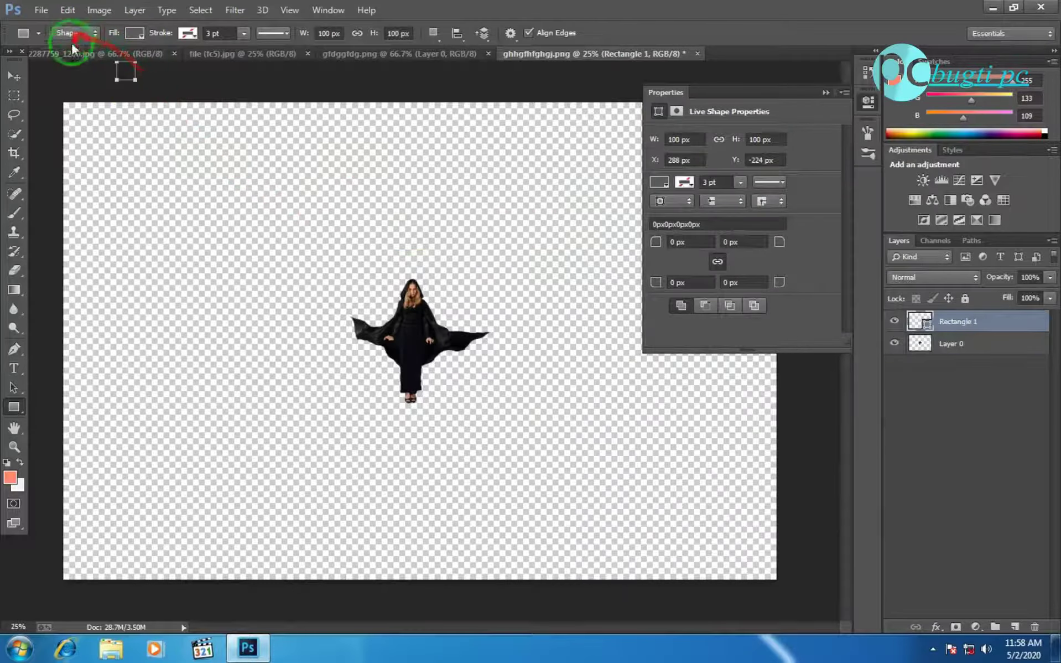
pyautogui.click(75, 53)
pyautogui.click(828, 93)
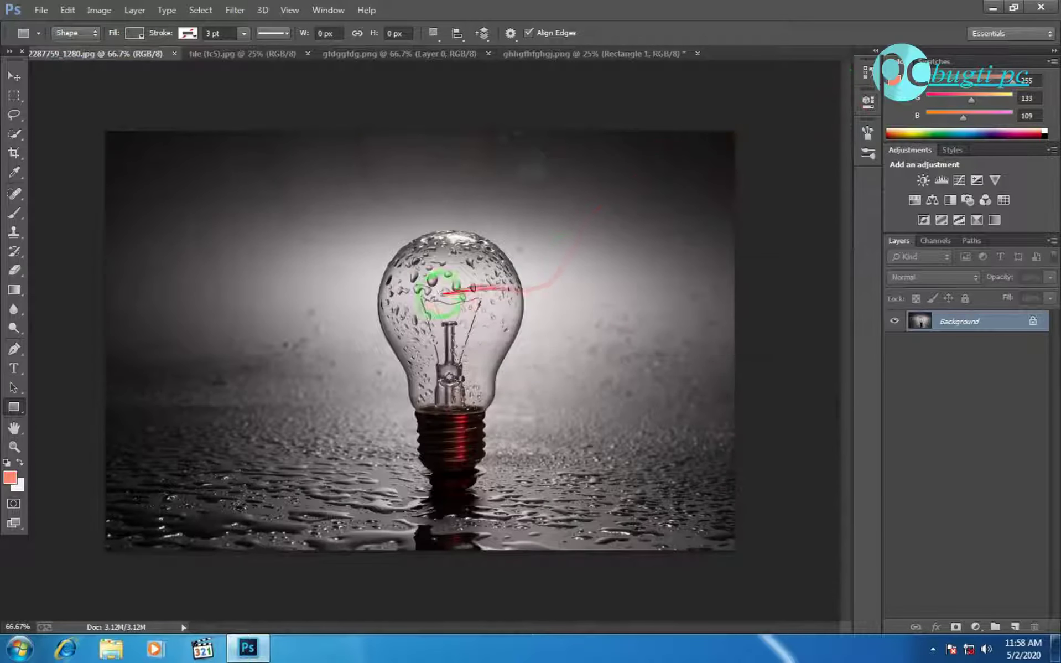
pyautogui.click(15, 134)
pyautogui.click(14, 195)
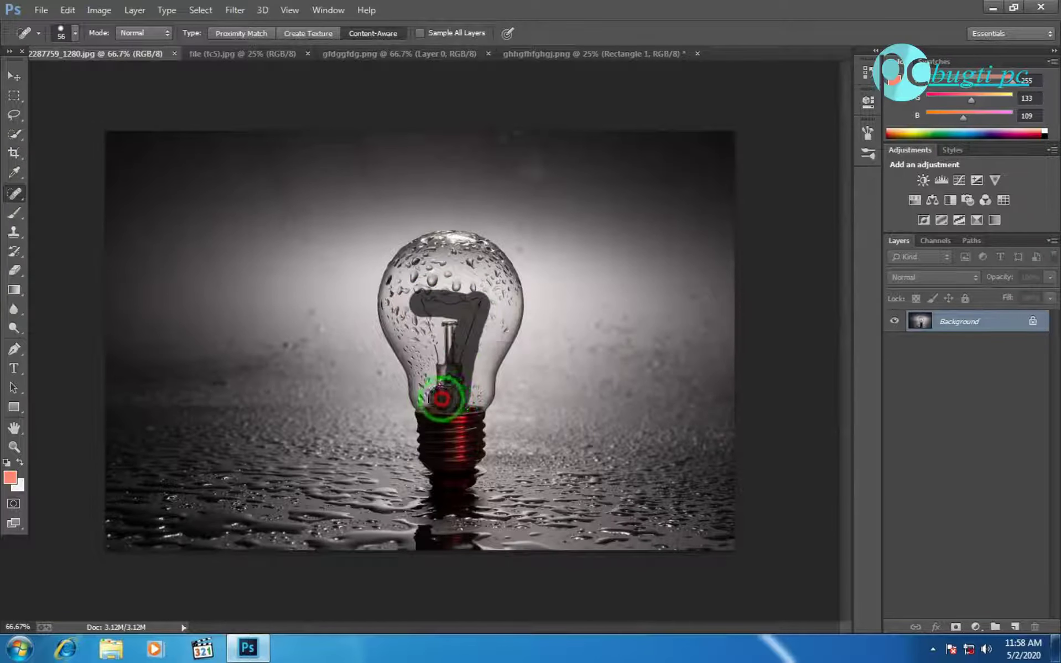
# - Paint out the bulb's filament and support wires with the Content-Aware Spot Healing Brush
pyautogui.moveTo(437, 343)
pyautogui.mouseDown()
pyautogui.moveTo(451, 335)
pyautogui.moveTo(446, 390)
pyautogui.moveTo(422, 410)
pyautogui.mouseUp()
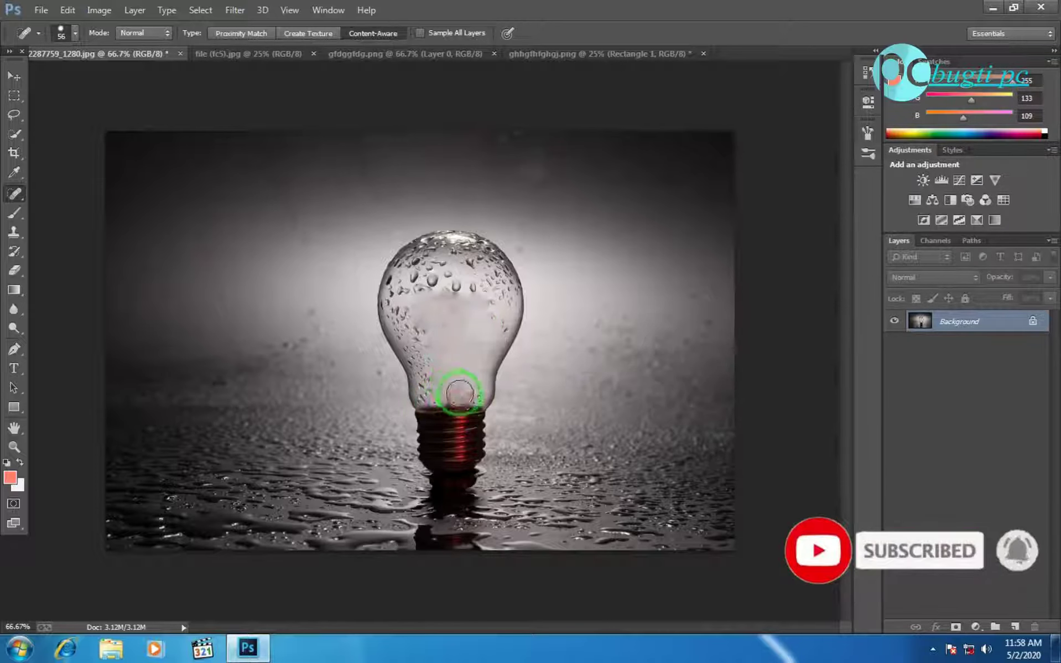
pyautogui.click(14, 133)
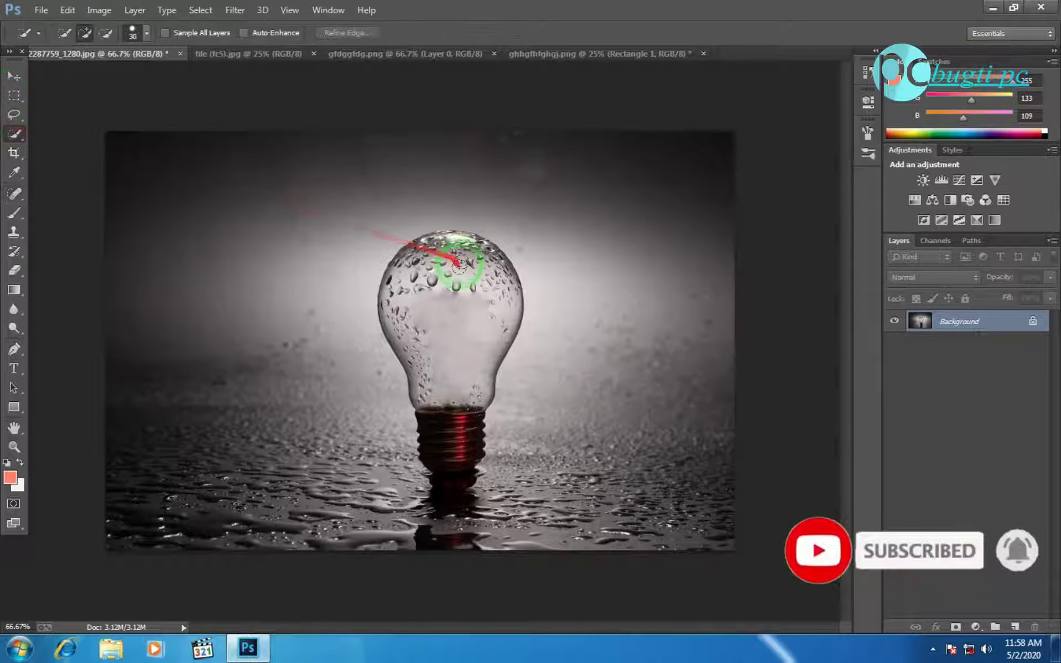
# - Quick-select the empty bulb glass, extending the selection along its top
pyautogui.moveTo(450, 243); pyautogui.dragTo(467, 369)
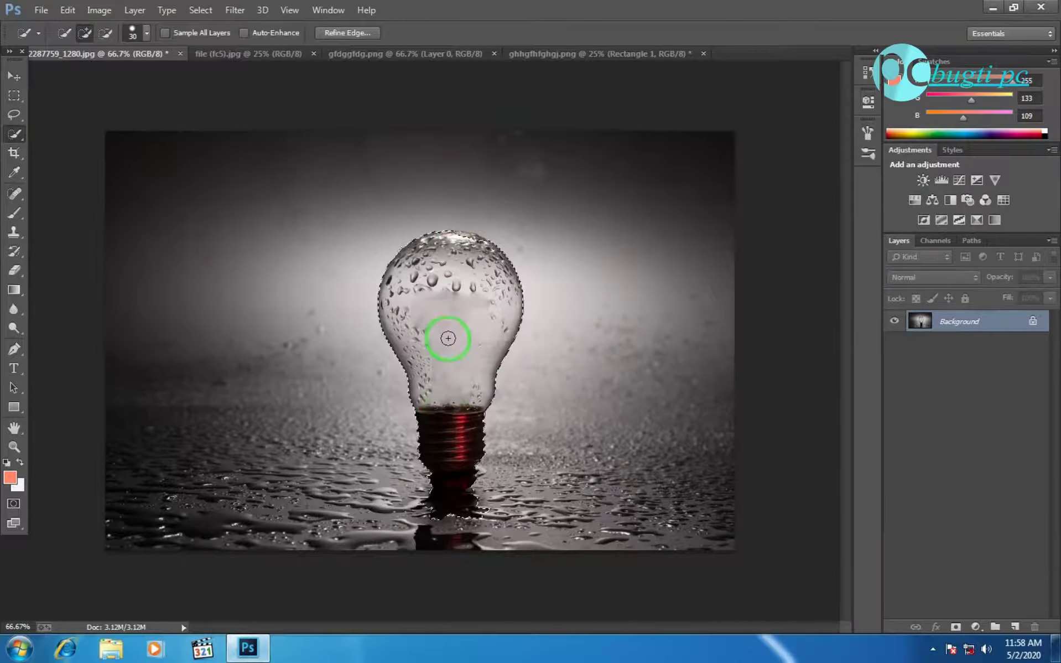
pyautogui.scroll(5, 442, 402)
pyautogui.moveTo(484, 268)
pyautogui.mouseDown()
pyautogui.moveTo(507, 272)
pyautogui.moveTo(390, 267)
pyautogui.moveTo(450, 284)
pyautogui.moveTo(433, 268)
pyautogui.moveTo(545, 345)
pyautogui.moveTo(532, 379)
pyautogui.moveTo(343, 337)
pyautogui.mouseUp()
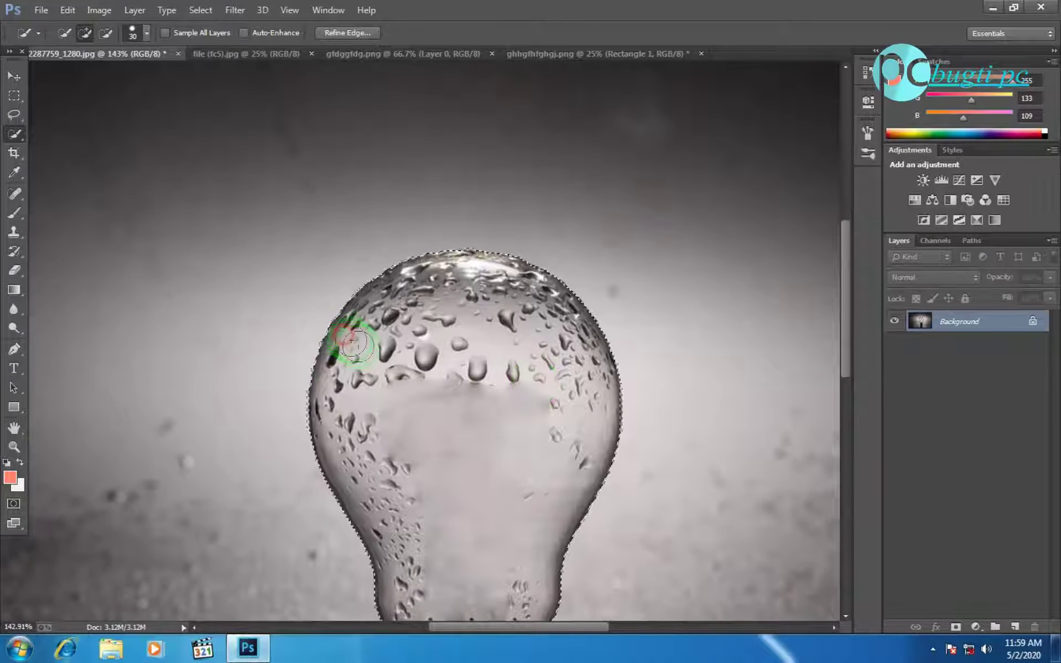
pyautogui.scroll(-1, 419, 388)
pyautogui.scroll(-3, 418, 388)
# - Copy the selected glass to its own layer and bring up the forest photo
pyautogui.rightClick(450, 355)
pyautogui.click(487, 153)
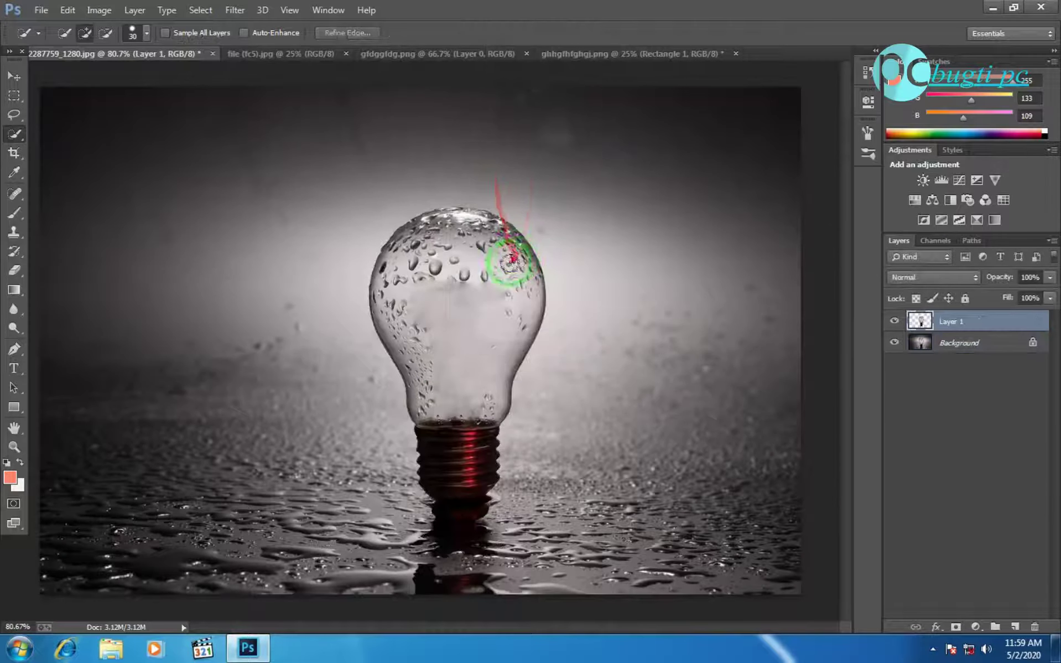
pyautogui.click(286, 53)
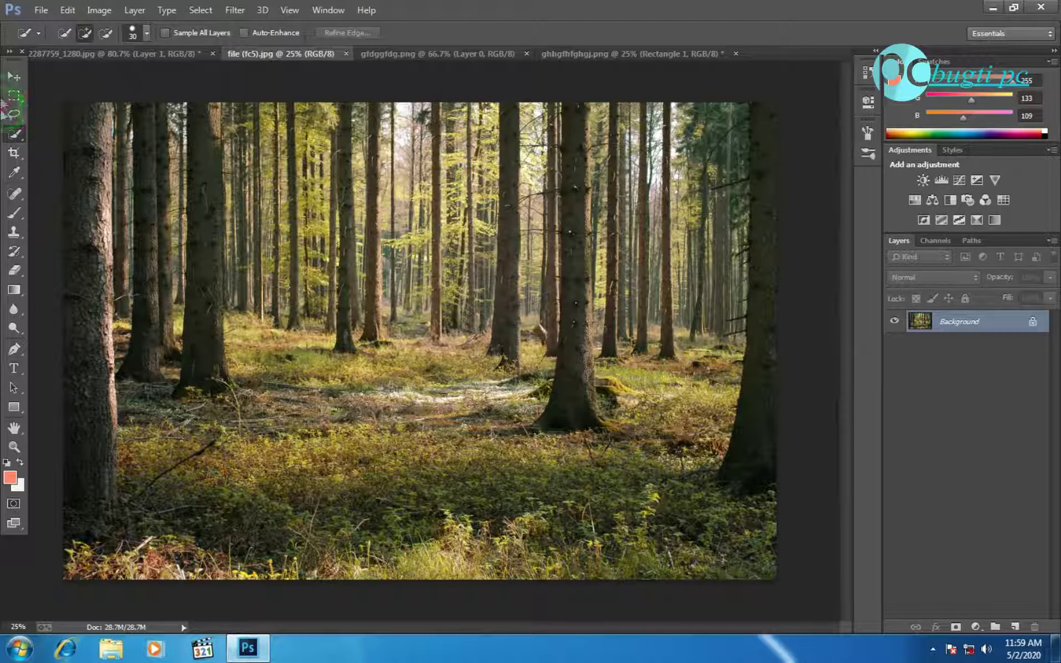
# - Marquee a rectangular forest patch and drag it into the bulb document
pyautogui.click(13, 78)
pyautogui.click(16, 96)
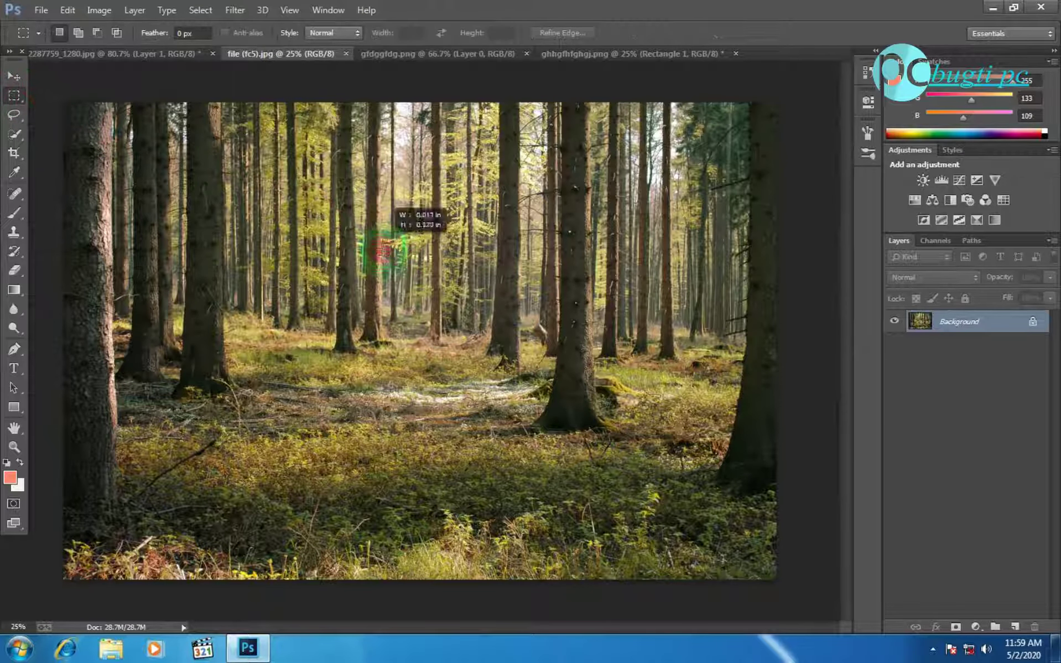
pyautogui.moveTo(468, 319); pyautogui.dragTo(544, 447)
pyautogui.click(13, 75)
pyautogui.moveTo(465, 279)
pyautogui.mouseDown()
pyautogui.moveTo(321, 21)
pyautogui.moveTo(252, 165)
pyautogui.mouseUp()
# - Scale the forest layer down and position it over the bulb, applying the transform
pyautogui.moveTo(208, 73); pyautogui.dragTo(457, 350)
pyautogui.moveTo(577, 453); pyautogui.dragTo(457, 278)
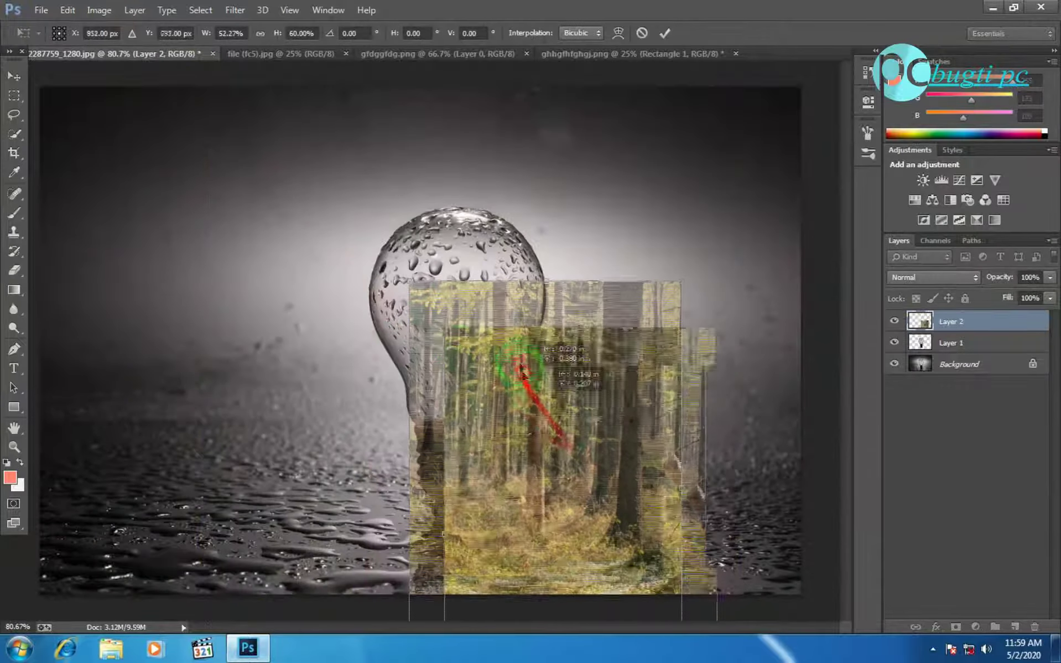
pyautogui.moveTo(334, 173); pyautogui.dragTo(344, 183)
pyautogui.moveTo(464, 298)
pyautogui.mouseDown()
pyautogui.moveTo(414, 292)
pyautogui.moveTo(418, 268)
pyautogui.moveTo(459, 290)
pyautogui.mouseUp()
pyautogui.click(14, 76)
pyautogui.click(450, 246)
# - Set the forest layer to 41% opacity and shift it down to cover the bulb
pyautogui.doubleClick(1006, 322)
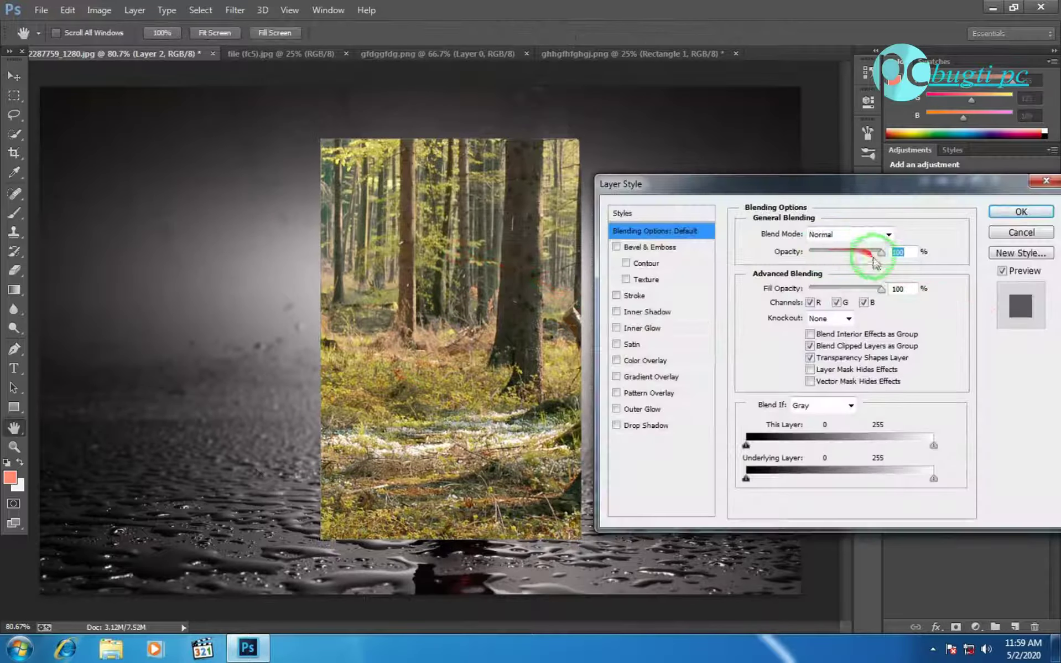
pyautogui.moveTo(880, 252); pyautogui.dragTo(839, 255)
pyautogui.click(1021, 212)
pyautogui.moveTo(450, 283); pyautogui.dragTo(455, 322)
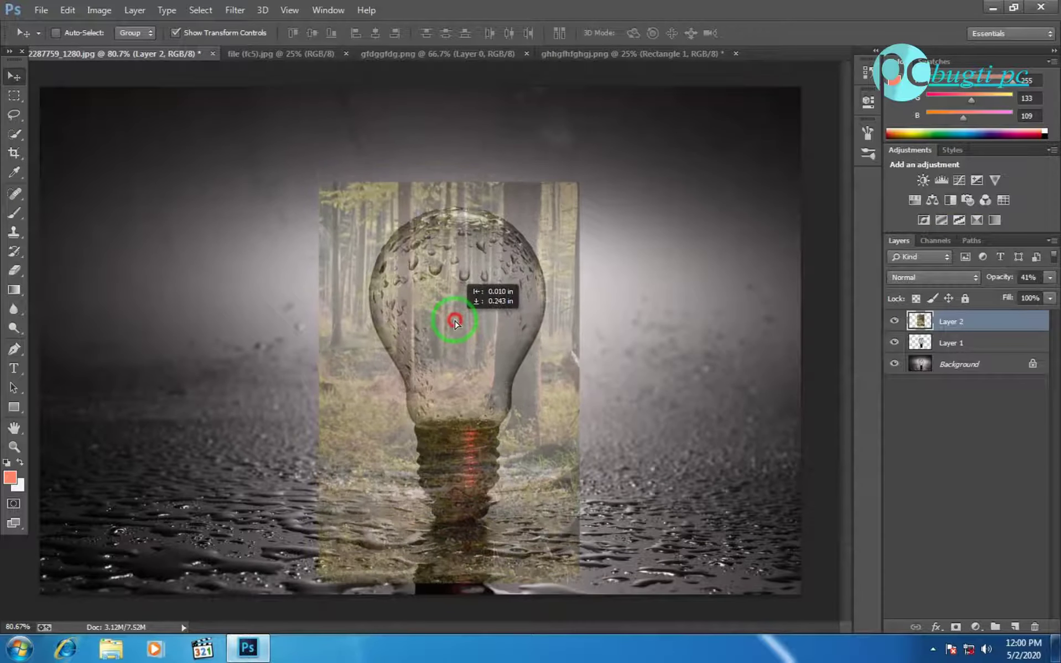
pyautogui.click(14, 269)
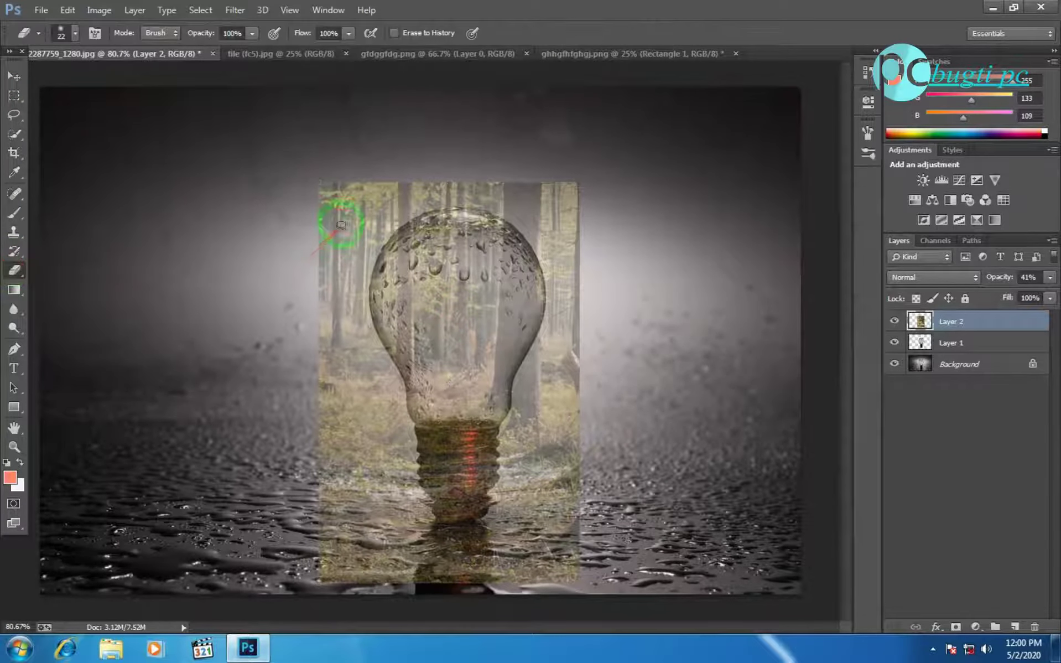
# - With a 90 px eraser, remove forest from the left edge, lower left and screw base
pyautogui.rightClick(331, 187)
pyautogui.moveTo(387, 209); pyautogui.dragTo(437, 210)
pyautogui.moveTo(332, 185)
pyautogui.mouseDown()
pyautogui.moveTo(322, 359)
pyautogui.moveTo(343, 516)
pyautogui.mouseUp()
pyautogui.rightClick(346, 516)
pyautogui.click(329, 484)
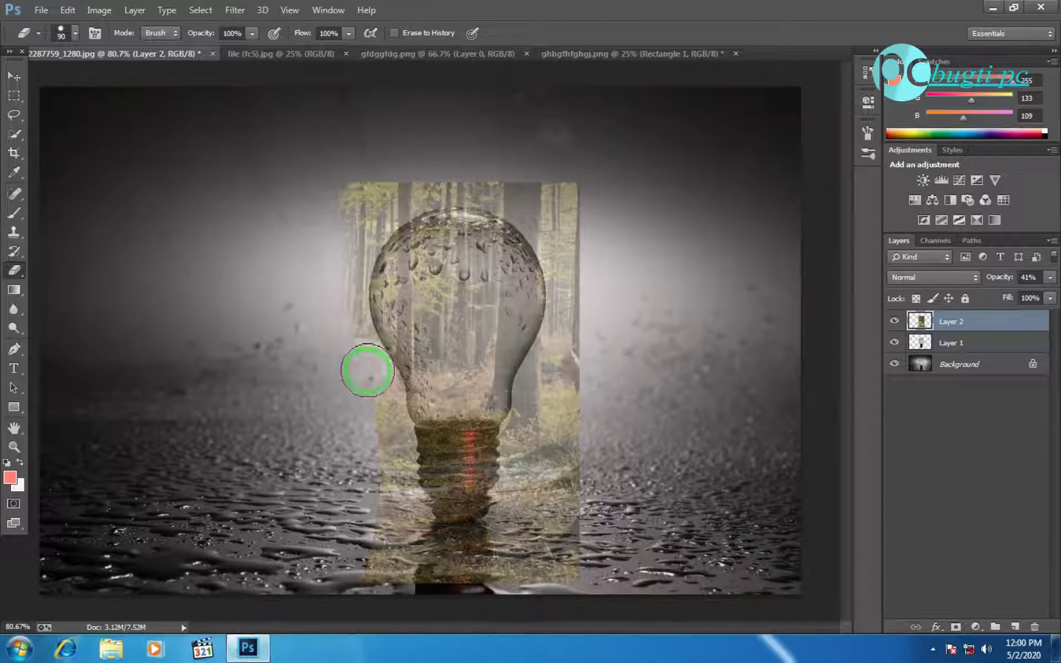
pyautogui.moveTo(379, 394)
pyautogui.mouseDown()
pyautogui.moveTo(391, 568)
pyautogui.moveTo(597, 559)
pyautogui.moveTo(405, 486)
pyautogui.mouseUp()
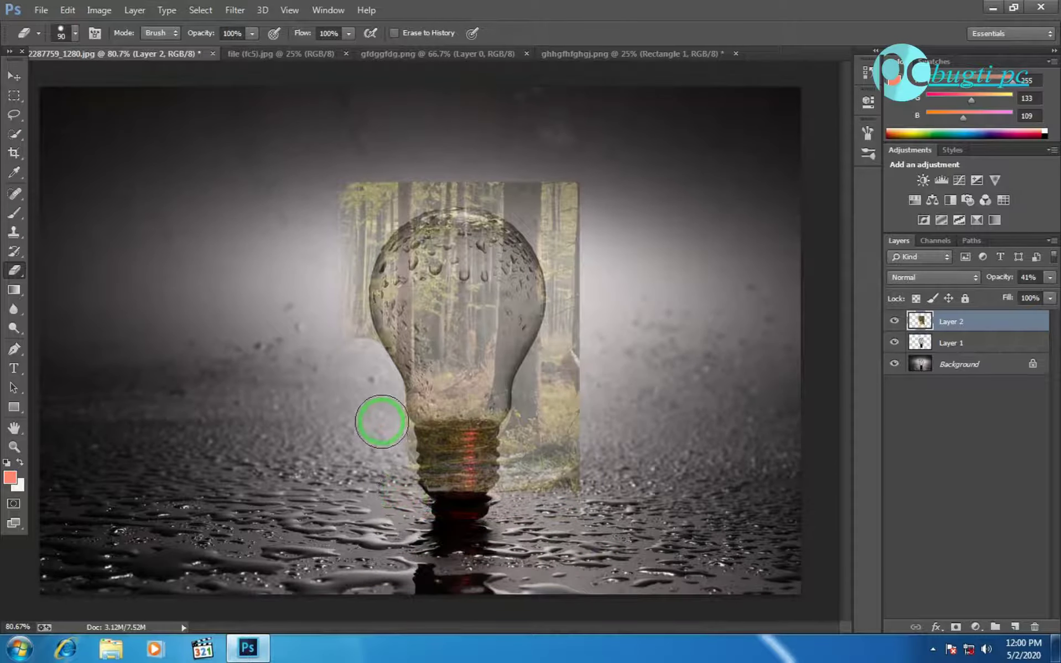
pyautogui.scroll(5, 382, 421)
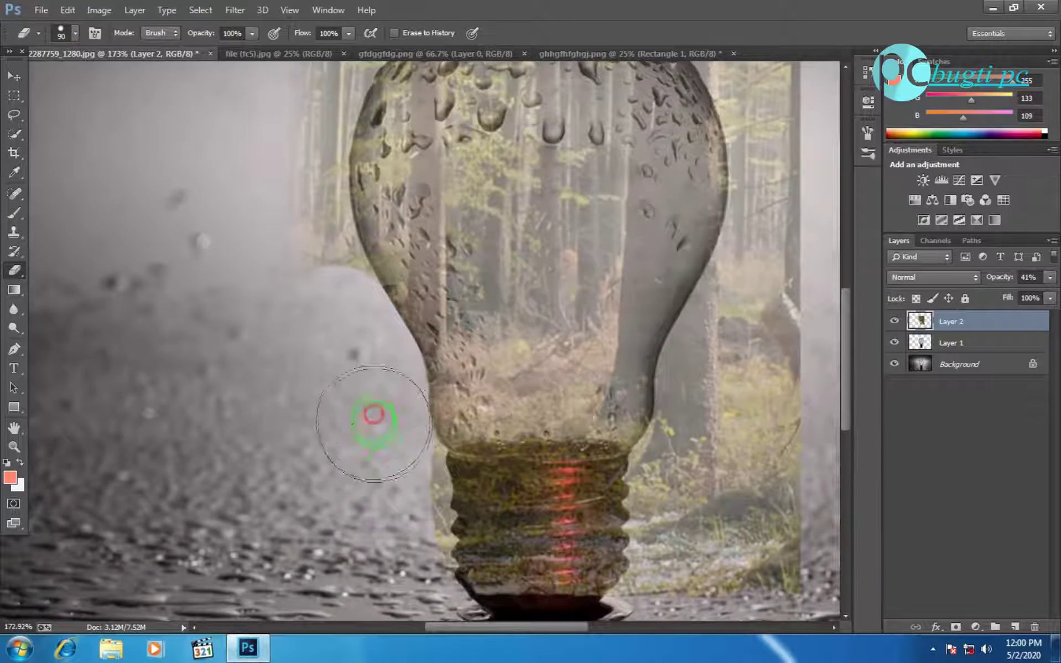
pyautogui.moveTo(399, 476)
pyautogui.mouseDown()
pyautogui.moveTo(466, 509)
pyautogui.moveTo(675, 504)
pyautogui.moveTo(689, 567)
pyautogui.moveTo(753, 568)
pyautogui.moveTo(736, 338)
pyautogui.moveTo(716, 364)
pyautogui.moveTo(701, 438)
pyautogui.moveTo(674, 488)
pyautogui.mouseUp()
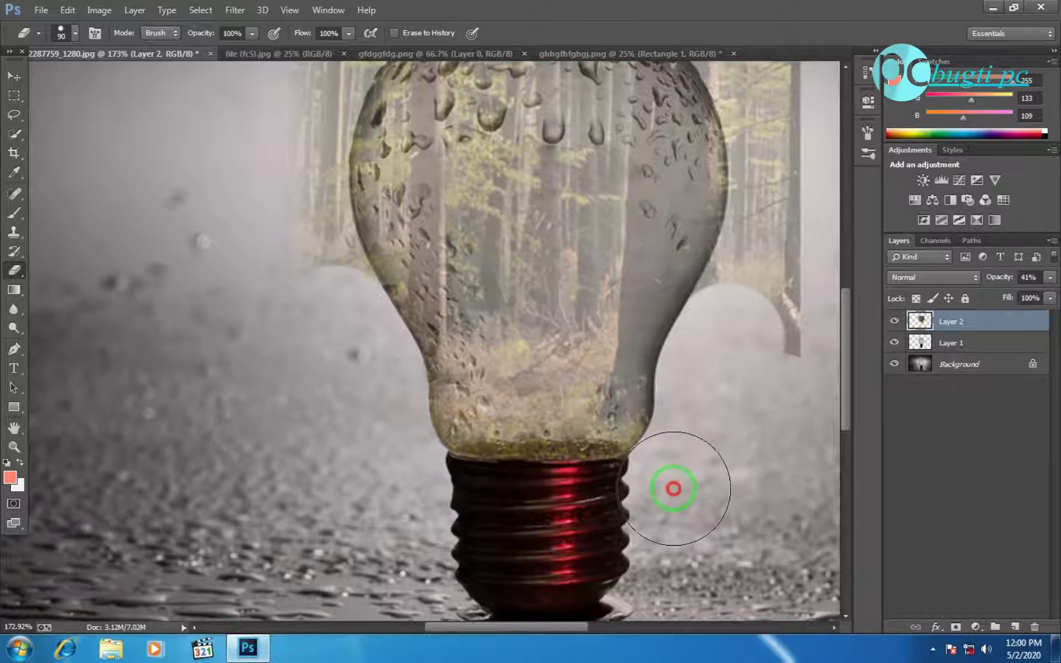
pyautogui.moveTo(603, 513)
pyautogui.mouseDown()
pyautogui.moveTo(446, 514)
pyautogui.moveTo(531, 506)
pyautogui.moveTo(789, 349)
pyautogui.mouseUp()
# - Erase the forest overlay beside the bulb's right side and across the top
pyautogui.scroll(3, 788, 349)
pyautogui.moveTo(732, 200)
pyautogui.mouseDown()
pyautogui.moveTo(766, 258)
pyautogui.moveTo(788, 374)
pyautogui.mouseUp()
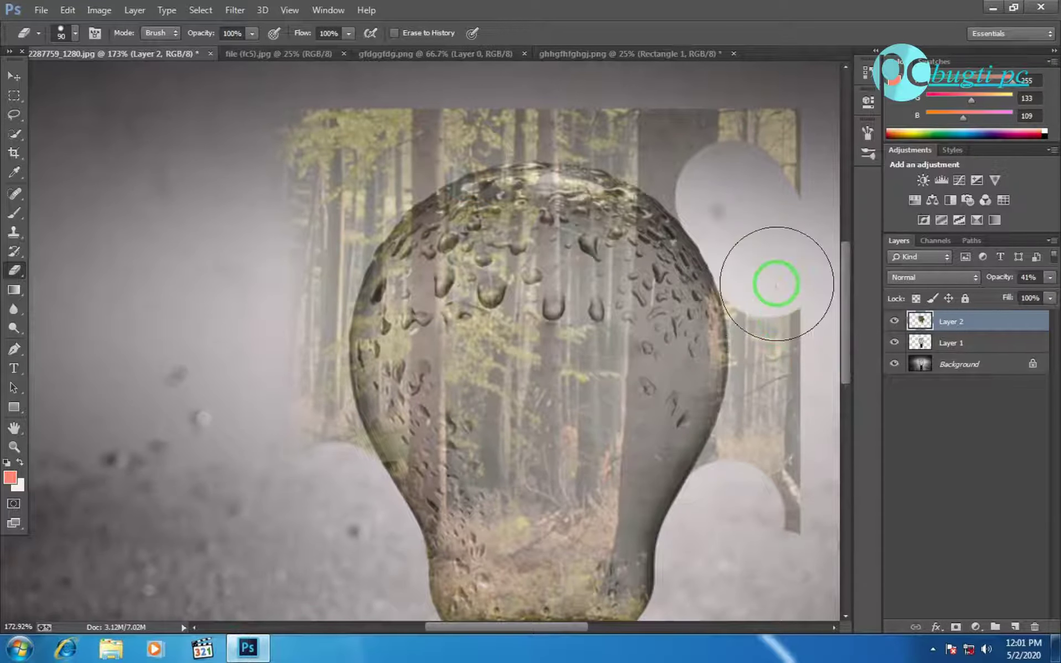
pyautogui.moveTo(781, 307); pyautogui.dragTo(781, 578)
pyautogui.moveTo(781, 301)
pyautogui.mouseDown()
pyautogui.moveTo(782, 372)
pyautogui.moveTo(755, 471)
pyautogui.mouseUp()
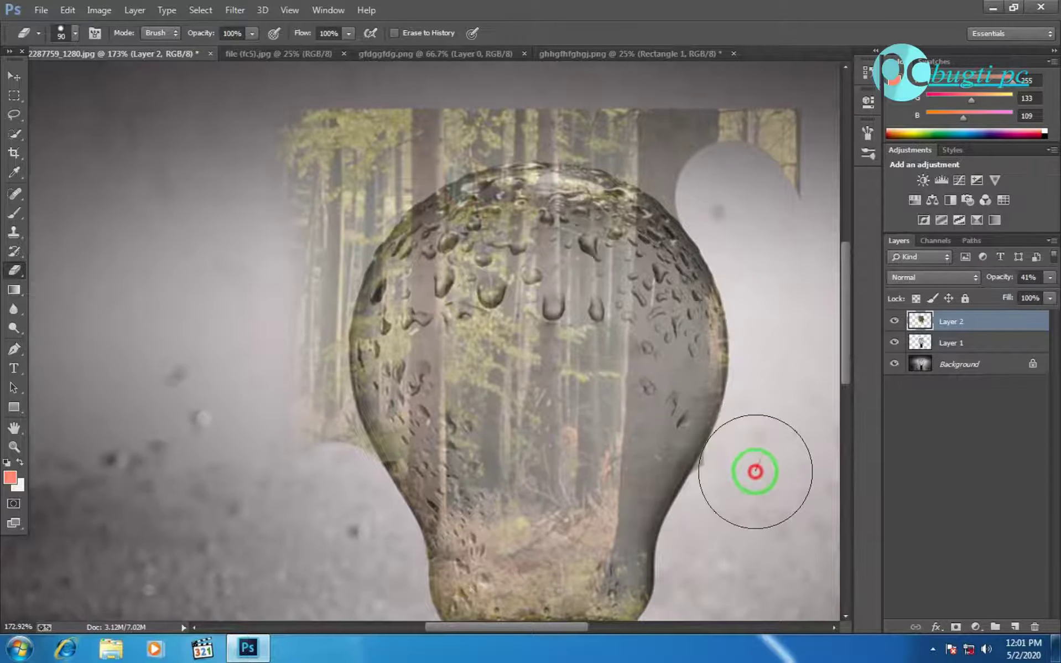
pyautogui.moveTo(656, 138); pyautogui.dragTo(714, 163)
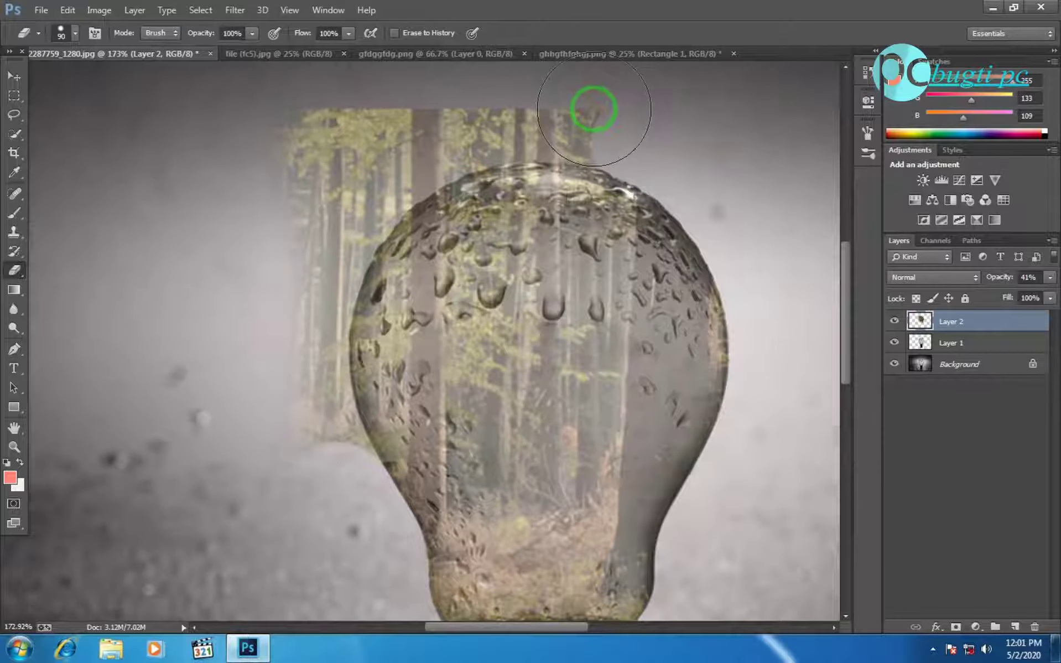
pyautogui.moveTo(593, 109); pyautogui.dragTo(566, 111)
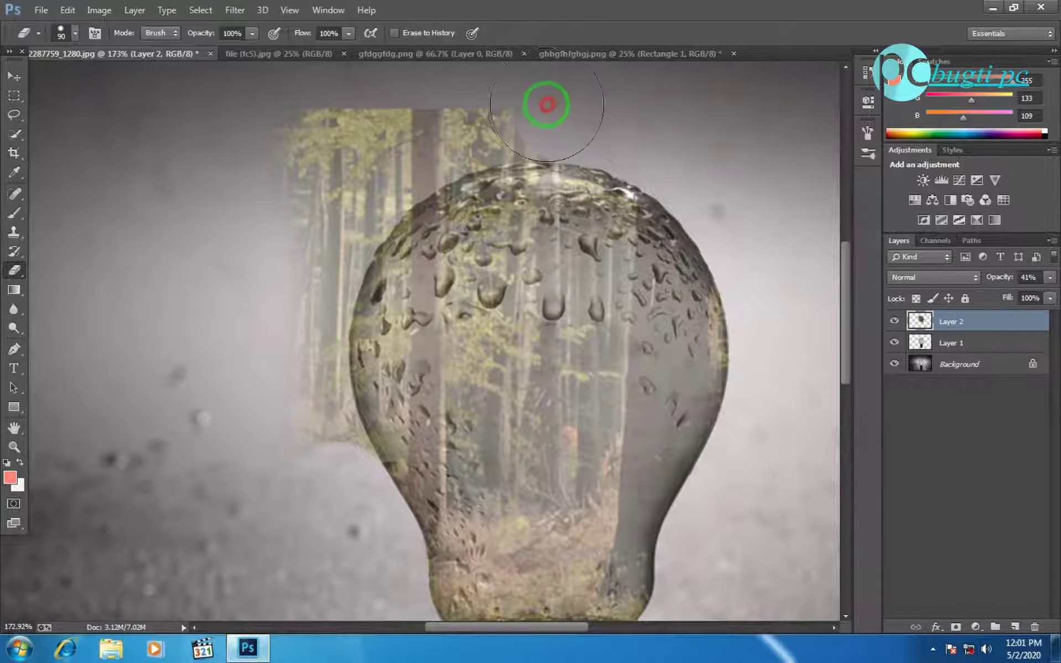
pyautogui.moveTo(510, 107); pyautogui.dragTo(675, 130)
pyautogui.click(867, 72)
pyautogui.moveTo(687, 83)
pyautogui.mouseDown()
pyautogui.moveTo(576, 94)
pyautogui.moveTo(284, 182)
pyautogui.moveTo(285, 301)
pyautogui.moveTo(300, 284)
pyautogui.moveTo(287, 381)
pyautogui.moveTo(293, 368)
pyautogui.moveTo(295, 422)
pyautogui.moveTo(313, 455)
pyautogui.mouseUp()
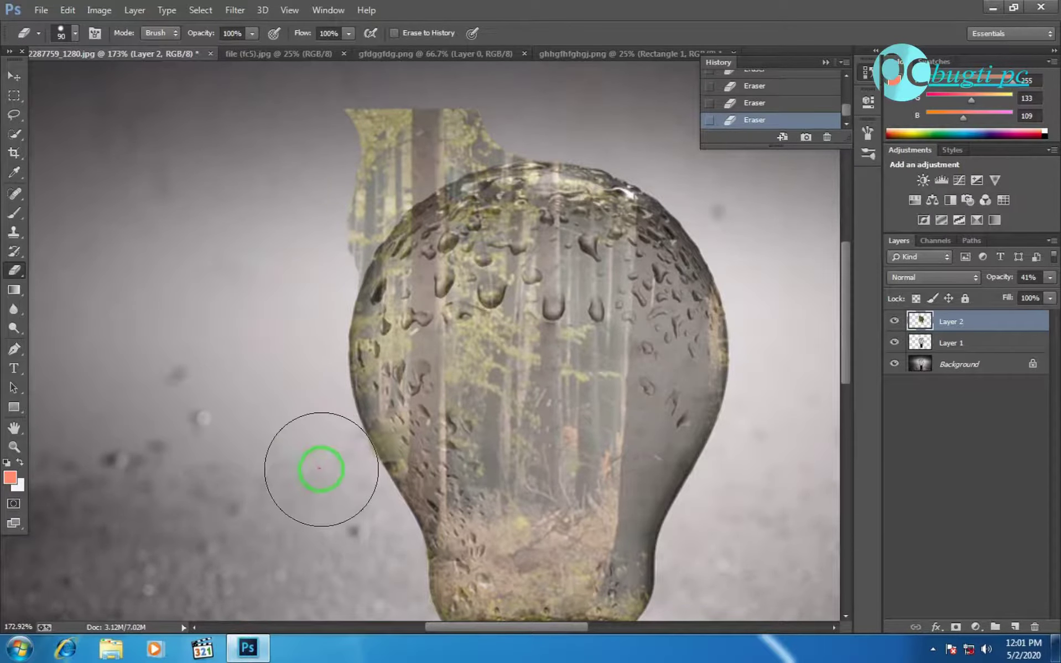
# - Erase stray texture along the bulb's left edge and top, then step back in History
pyautogui.scroll(5, 309, 310)
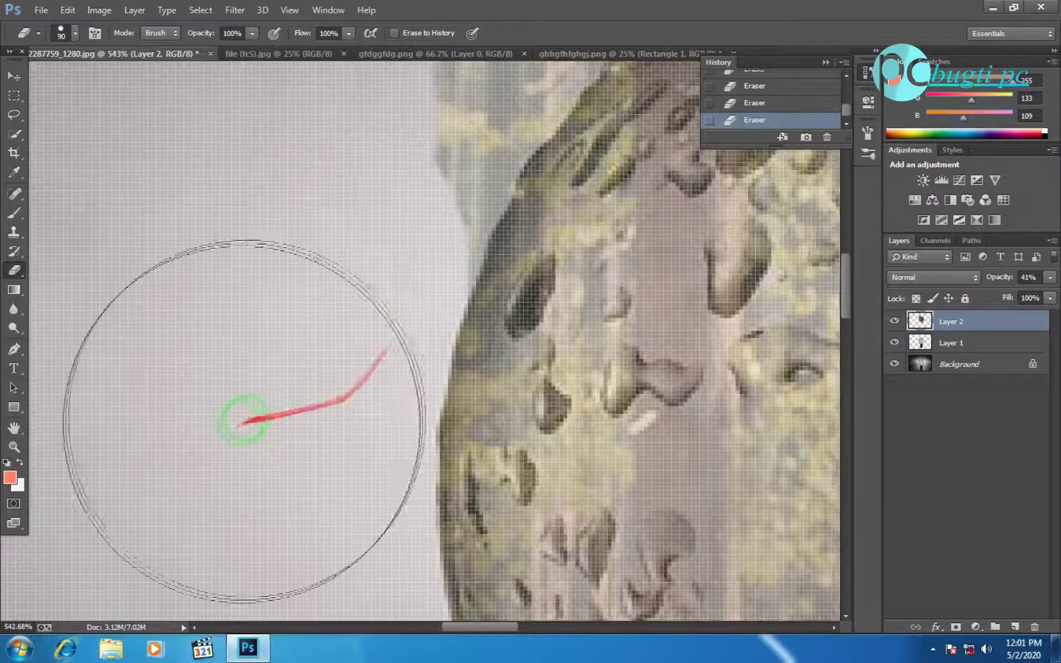
pyautogui.scroll(-3, 260, 396)
pyautogui.moveTo(337, 226); pyautogui.dragTo(285, 310)
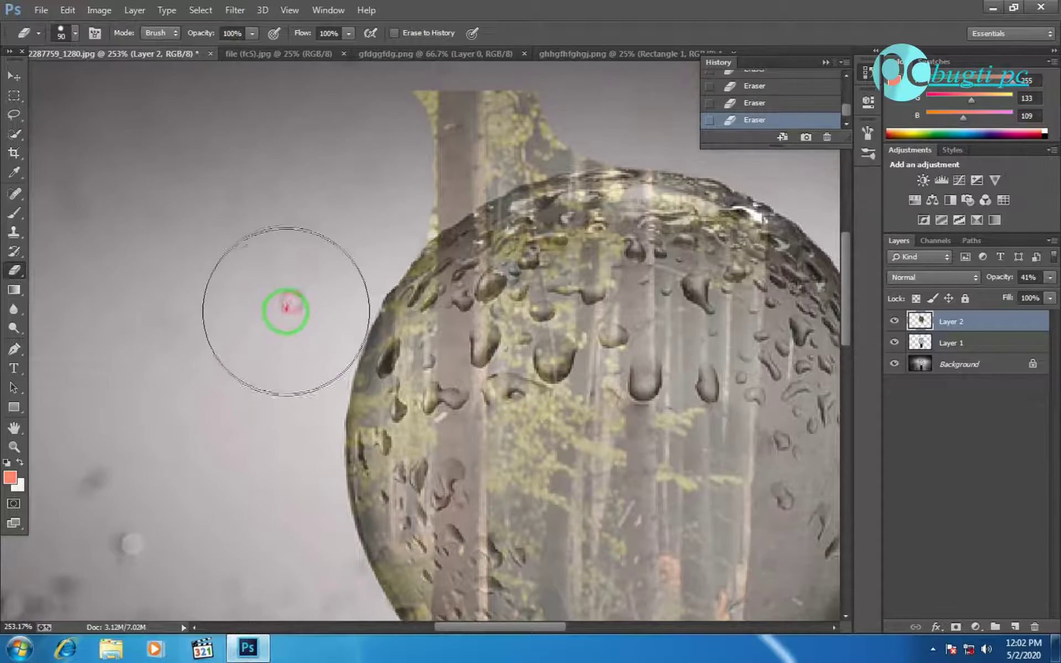
pyautogui.scroll(3, 343, 232)
pyautogui.moveTo(567, 171); pyautogui.dragTo(525, 181)
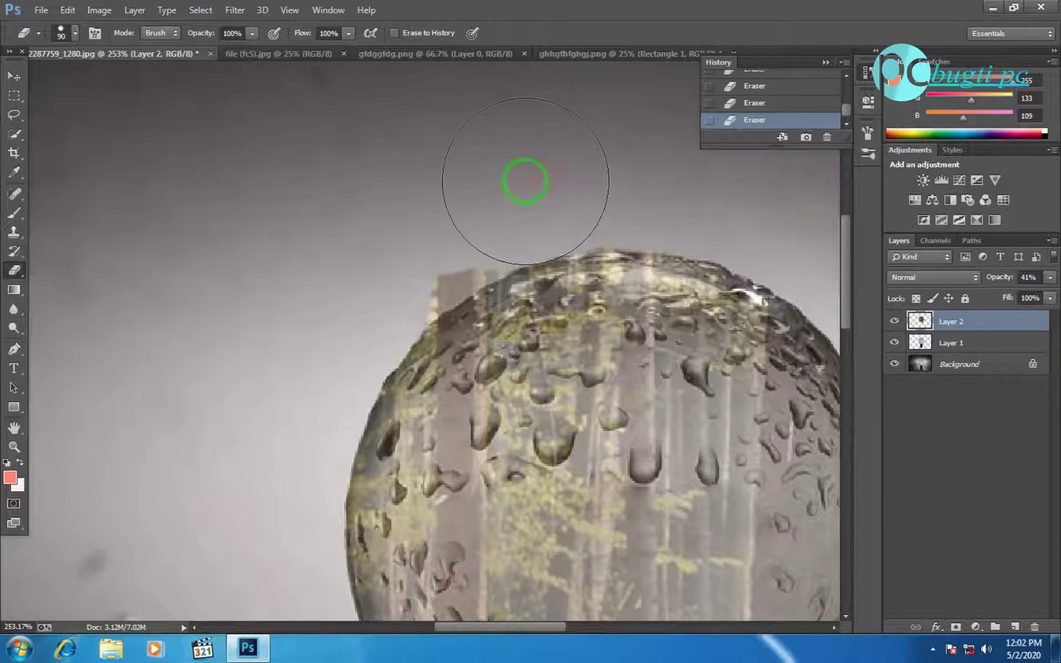
pyautogui.moveTo(455, 206); pyautogui.dragTo(383, 246)
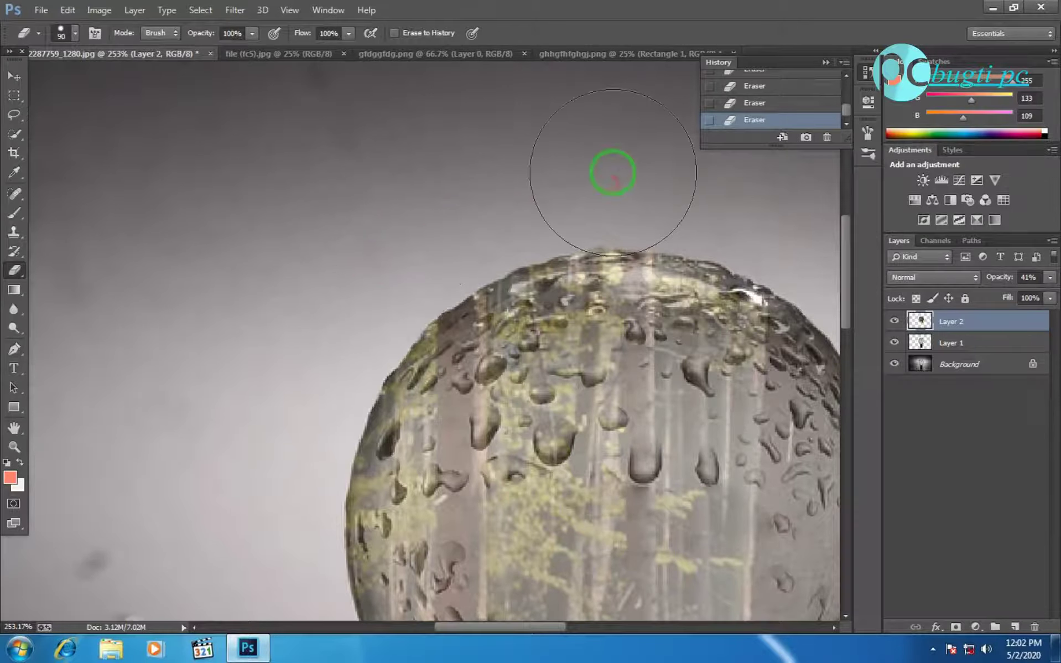
pyautogui.moveTo(606, 166); pyautogui.dragTo(568, 168)
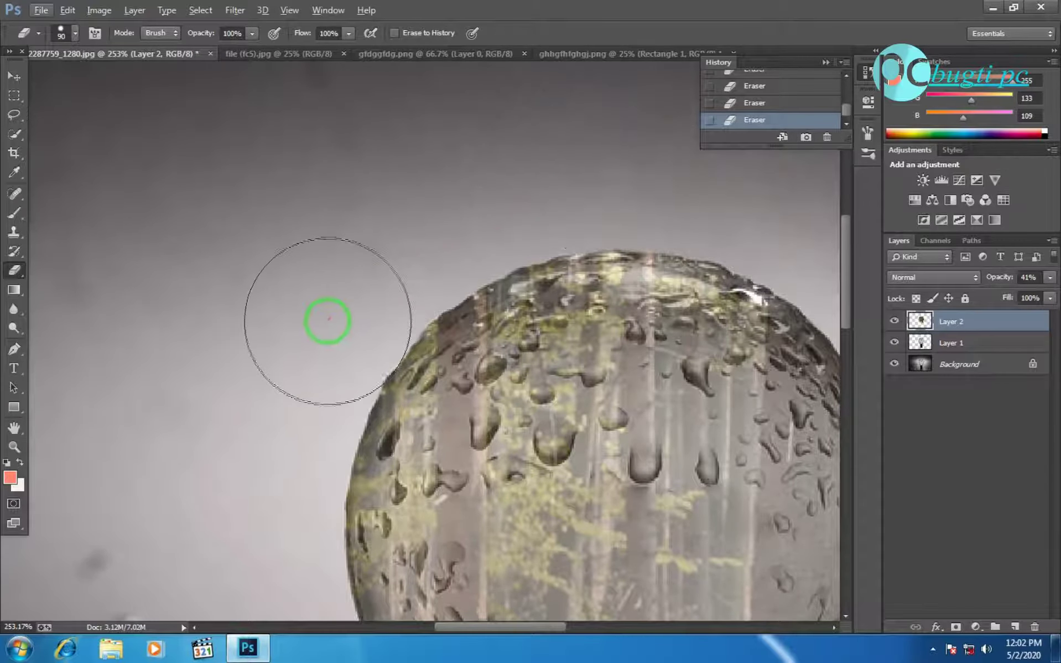
pyautogui.scroll(-3, 273, 343)
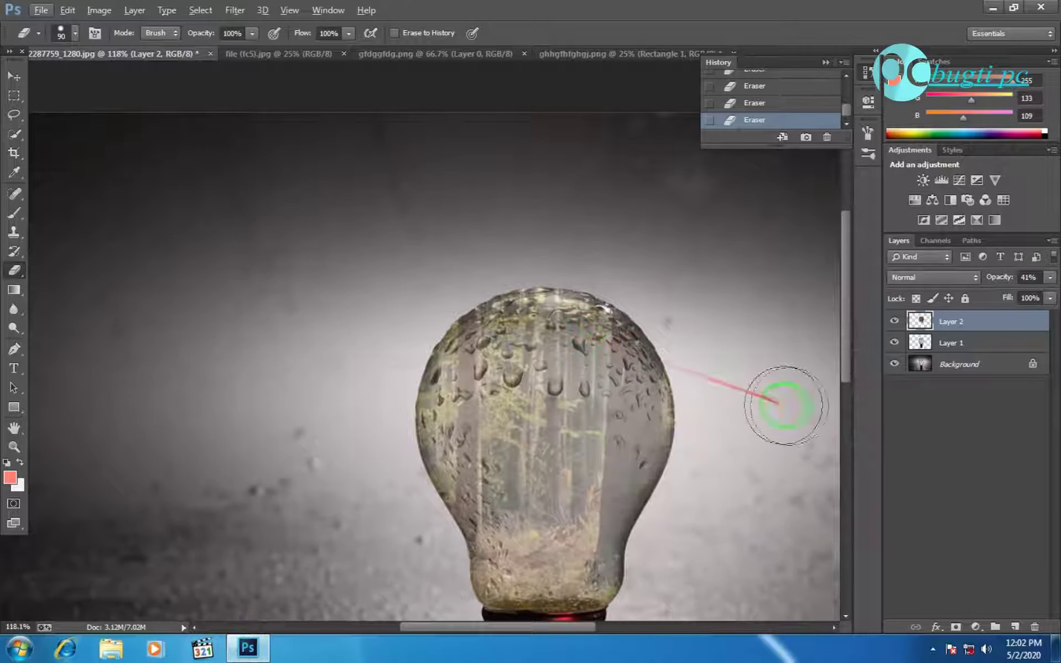
pyautogui.click(754, 103)
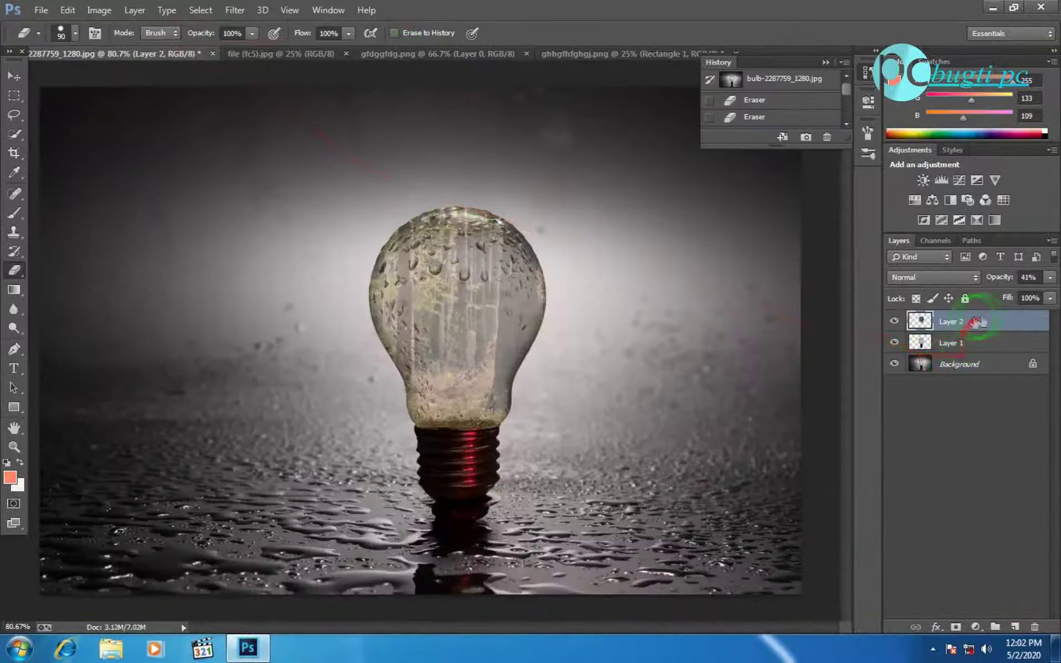
# - Set Layer 2 to 100% opacity, move Layer 1 above it at 42% opacity
pyautogui.doubleClick(978, 321)
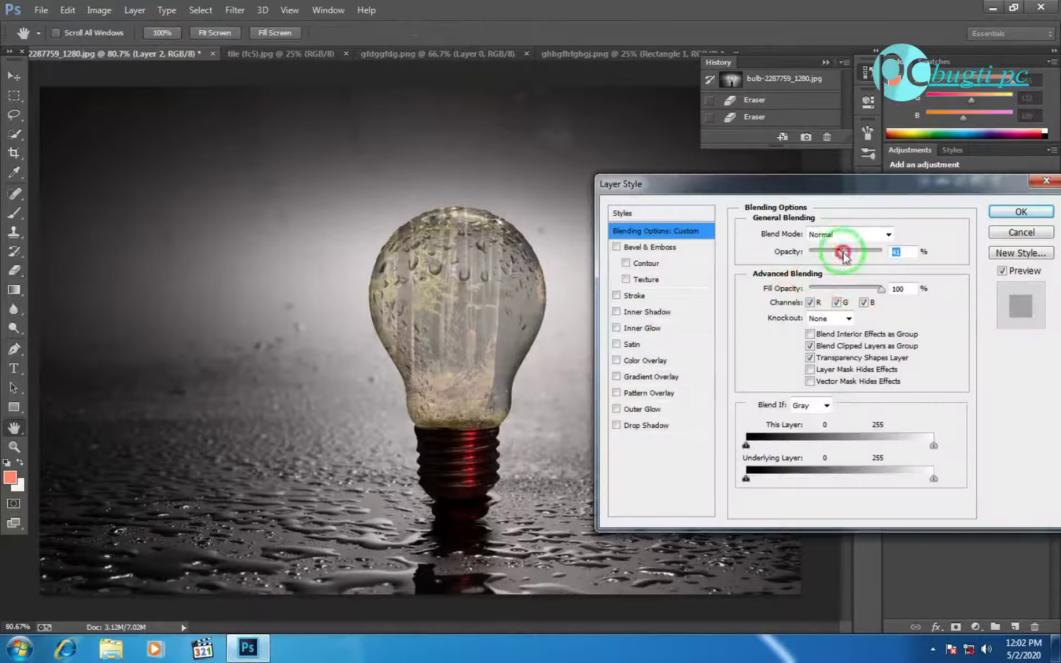
pyautogui.moveTo(840, 236); pyautogui.dragTo(891, 237)
pyautogui.click(1018, 208)
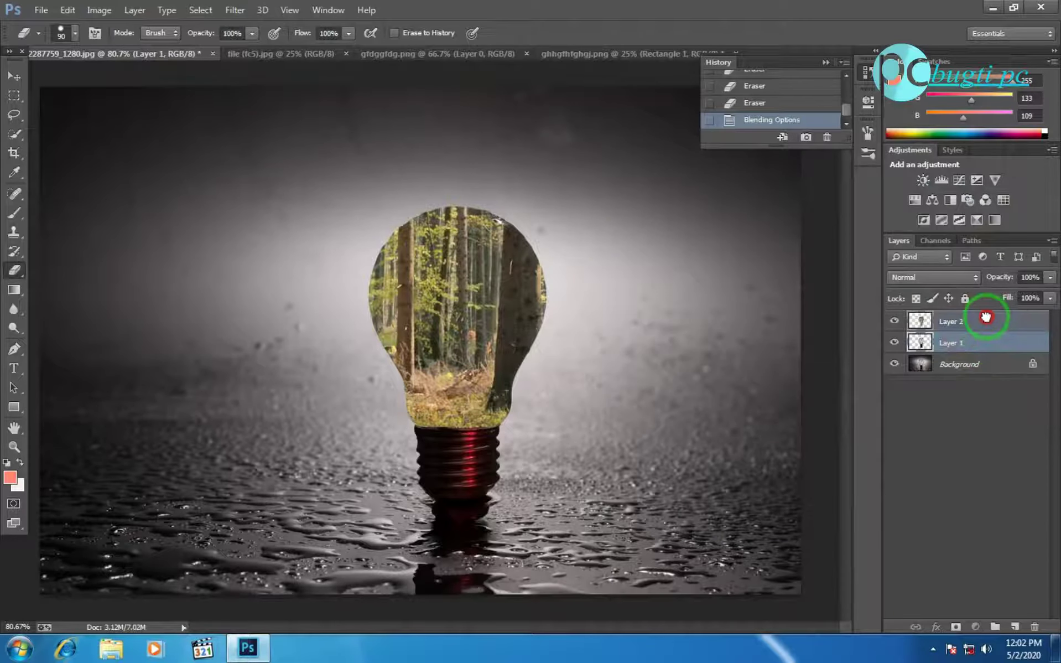
pyautogui.moveTo(958, 344); pyautogui.dragTo(975, 310)
pyautogui.doubleClick(1006, 322)
pyautogui.moveTo(879, 256)
pyautogui.mouseDown()
pyautogui.moveTo(821, 255)
pyautogui.moveTo(833, 257)
pyautogui.mouseUp()
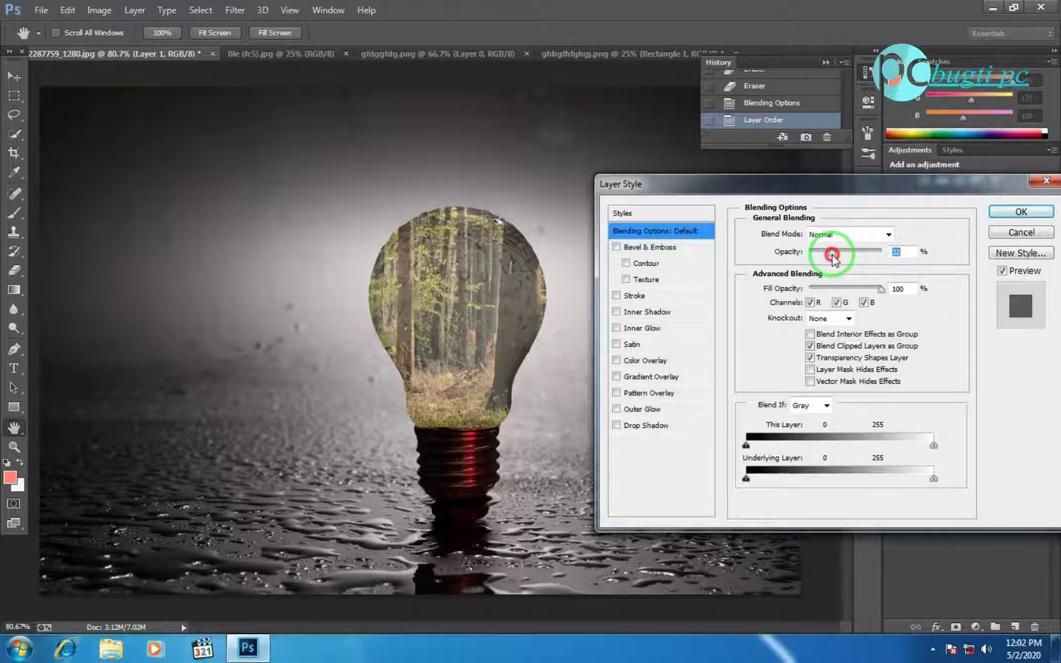
pyautogui.click(1012, 212)
# - Erase the top bulb-glass layer off the screw base
pyautogui.scroll(3, 464, 475)
pyautogui.moveTo(457, 457); pyautogui.dragTo(544, 473)
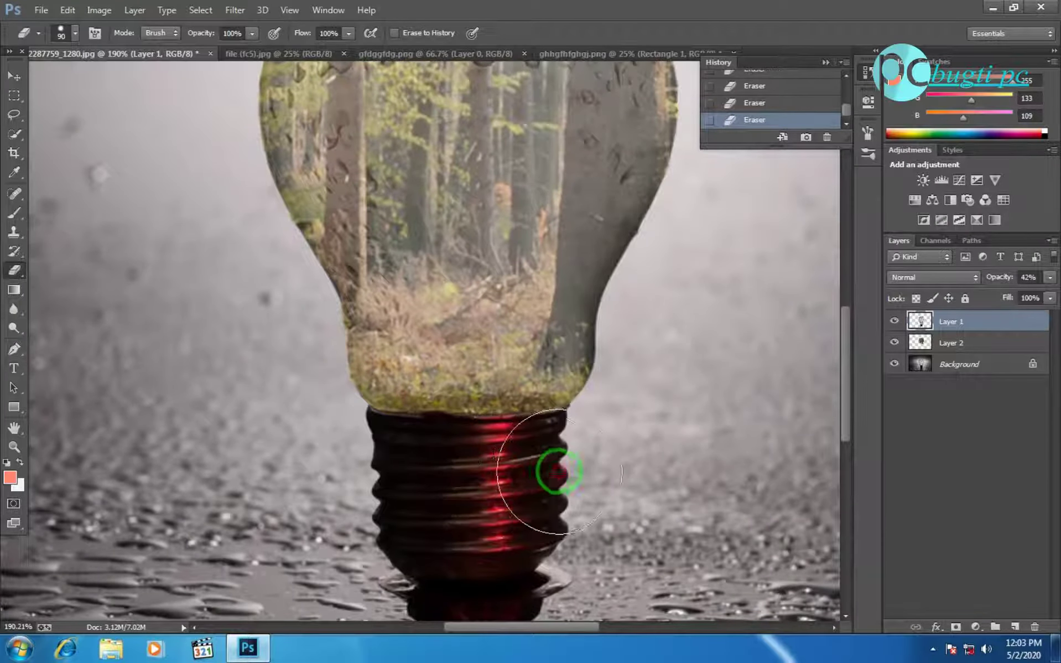
pyautogui.scroll(-2, 564, 460)
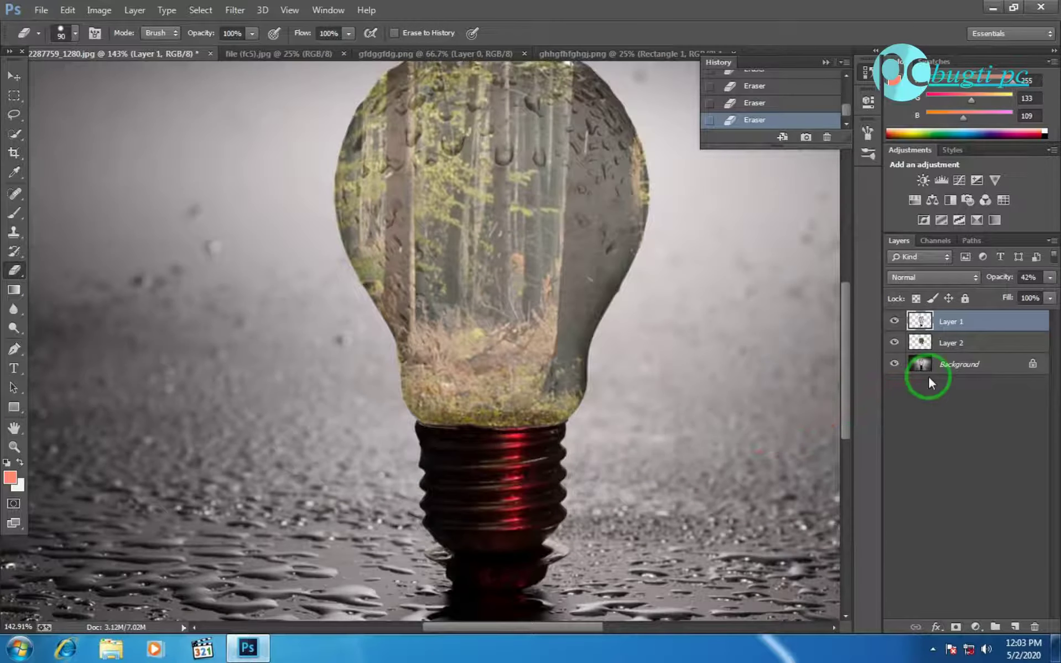
# - Erase Layer 2's forest along the bulb's screw base and zoom back out
pyautogui.click(944, 340)
pyautogui.scroll(3, 548, 442)
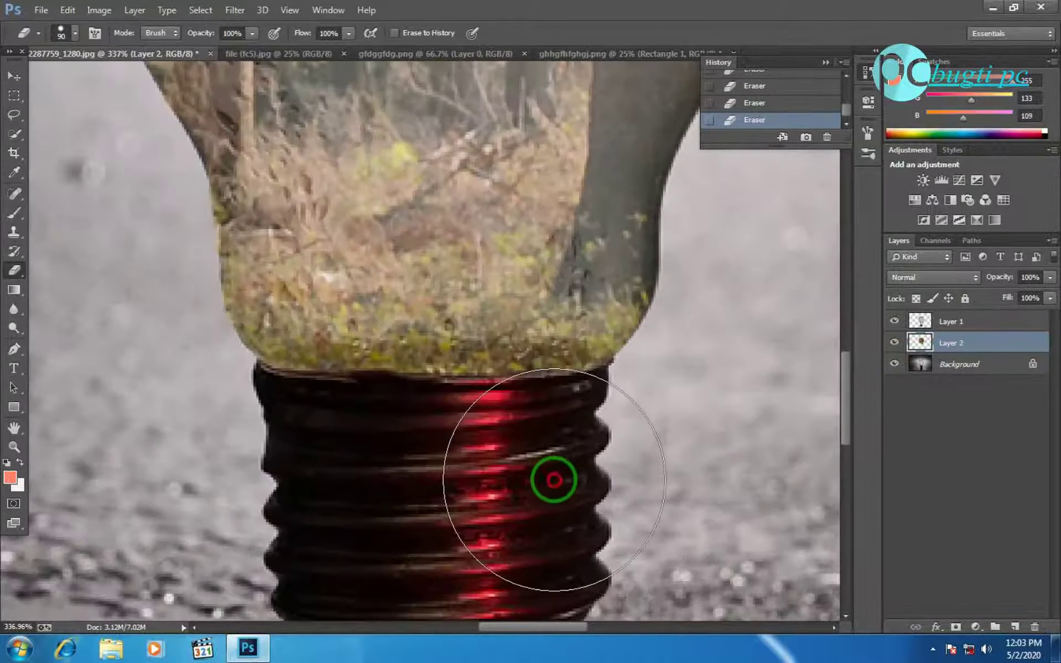
pyautogui.moveTo(427, 485)
pyautogui.mouseDown()
pyautogui.moveTo(403, 485)
pyautogui.moveTo(591, 481)
pyautogui.mouseUp()
pyautogui.scroll(-3, 568, 505)
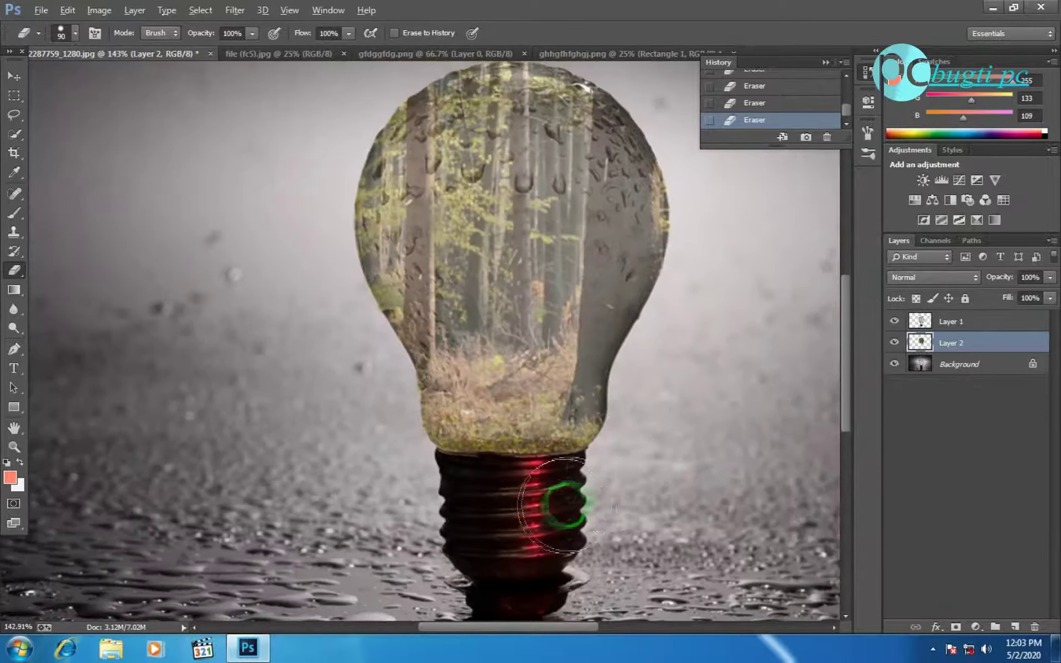
pyautogui.scroll(-1, 485, 473)
pyautogui.scroll(-2, 485, 474)
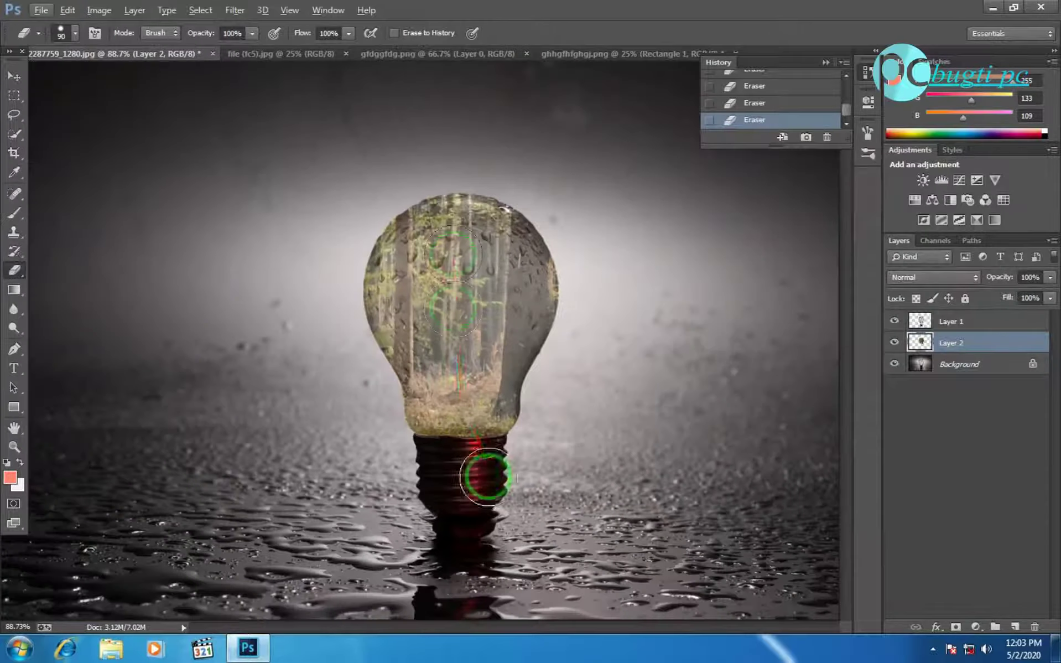
# - Drag the blue ring from gfdggfdg.png into the bulb composite
pyautogui.click(424, 56)
pyautogui.click(14, 76)
pyautogui.moveTo(252, 172)
pyautogui.mouseDown()
pyautogui.moveTo(447, 251)
pyautogui.moveTo(381, 256)
pyautogui.mouseUp()
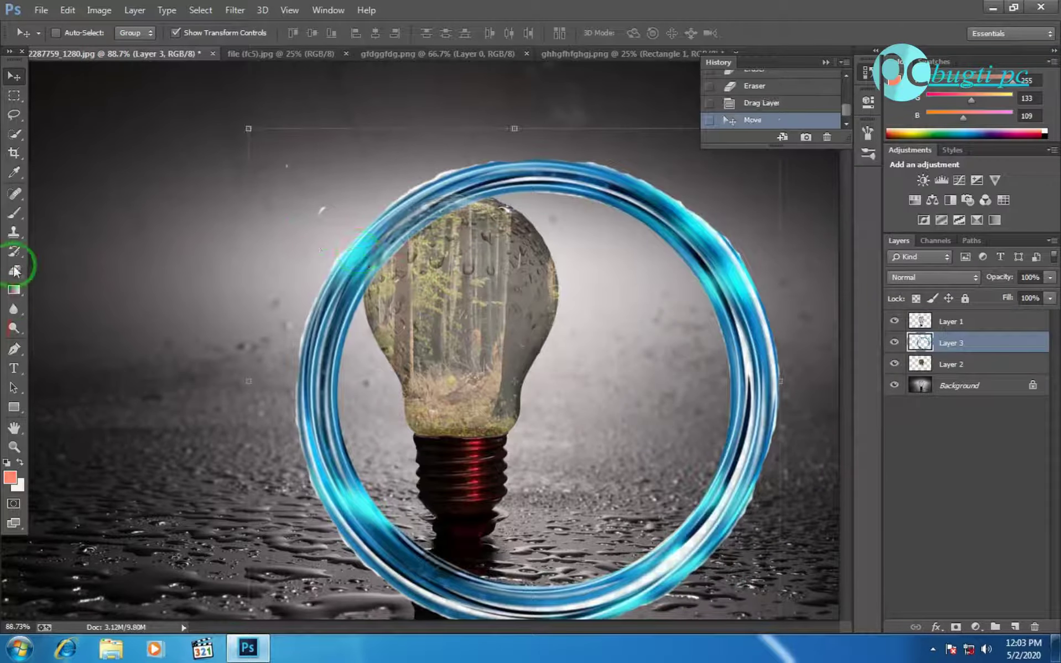
# - Shrink the blue ring into an upright oval inside the bulb glass and apply the transform
pyautogui.click(15, 271)
pyautogui.click(433, 146)
pyautogui.click(14, 75)
pyautogui.moveTo(255, 125)
pyautogui.mouseDown()
pyautogui.moveTo(605, 390)
pyautogui.moveTo(442, 251)
pyautogui.mouseUp()
pyautogui.moveTo(370, 194); pyautogui.dragTo(383, 229)
pyautogui.moveTo(455, 304); pyautogui.dragTo(456, 300)
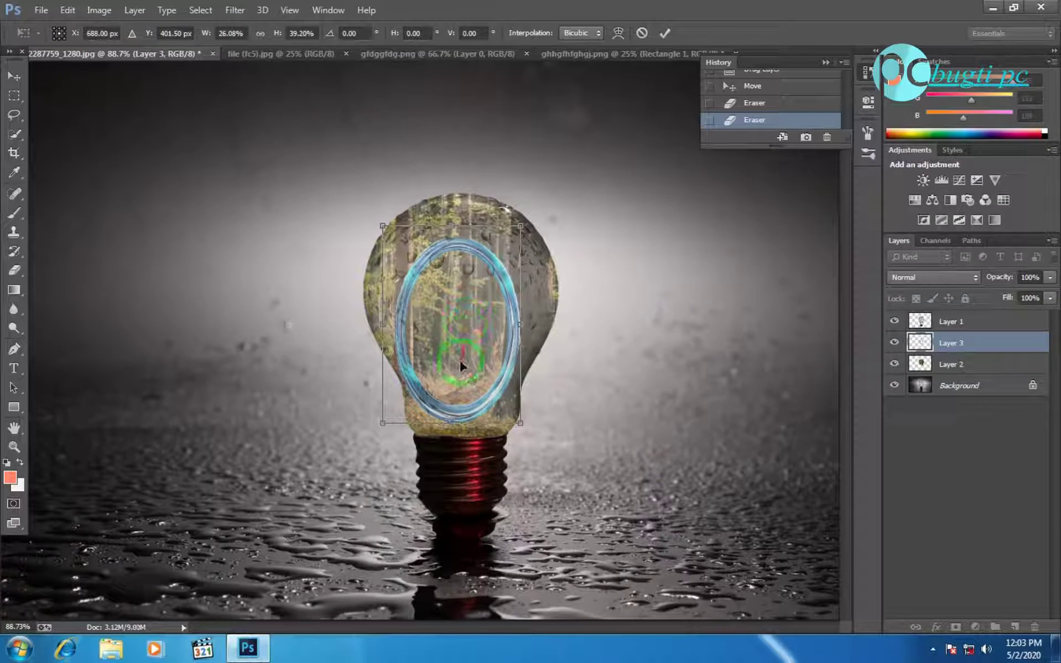
pyautogui.moveTo(457, 402); pyautogui.dragTo(457, 331)
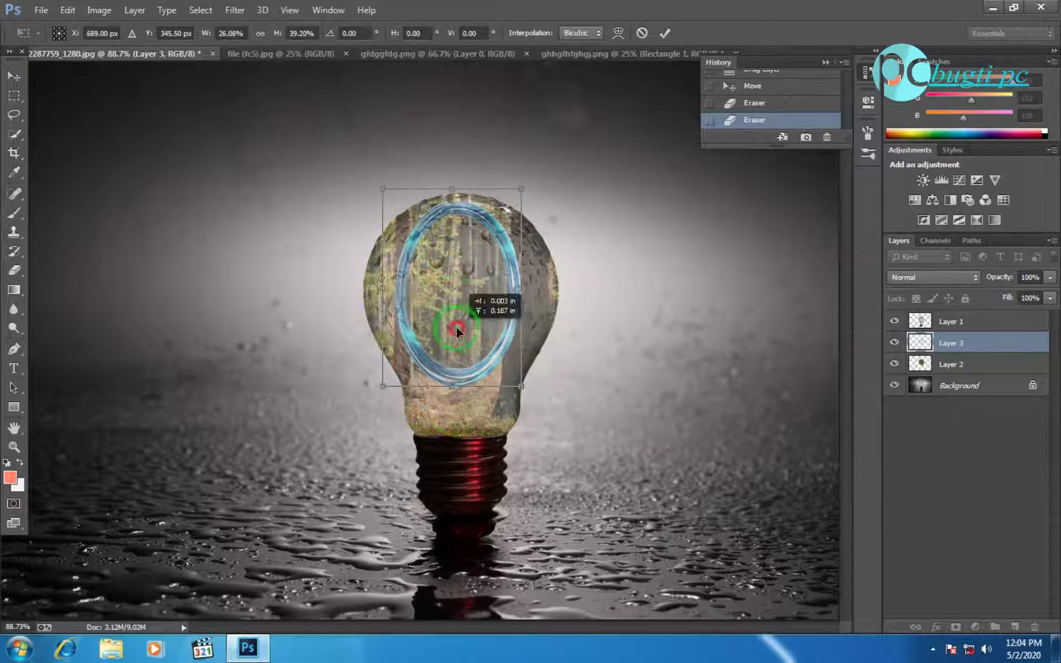
pyautogui.moveTo(382, 184); pyautogui.dragTo(404, 237)
pyautogui.moveTo(490, 299); pyautogui.dragTo(492, 297)
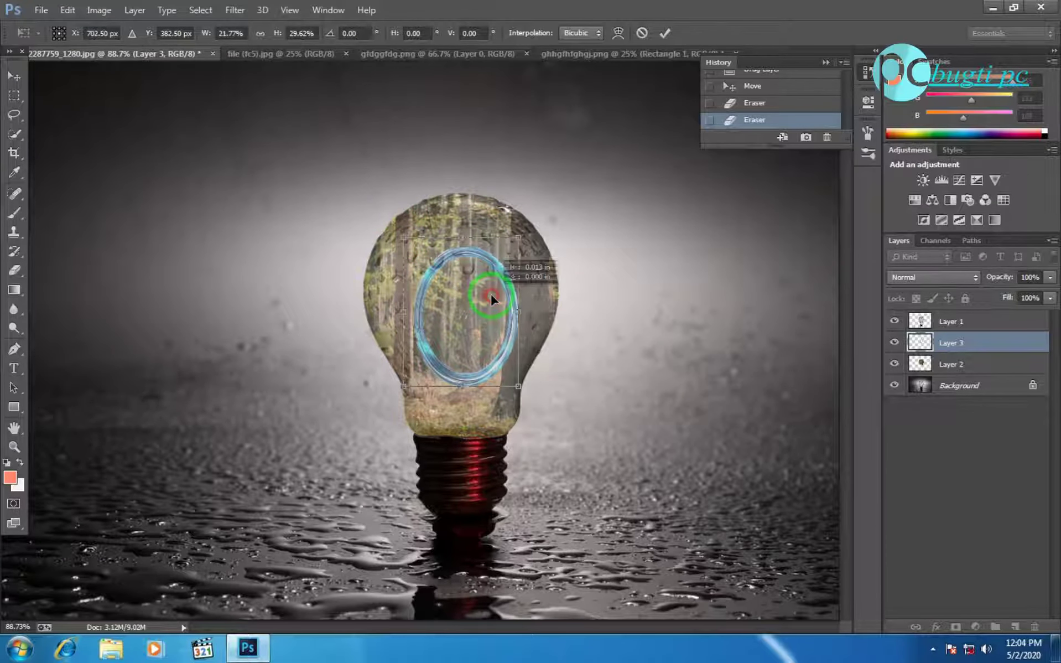
pyautogui.click(17, 83)
pyautogui.click(450, 247)
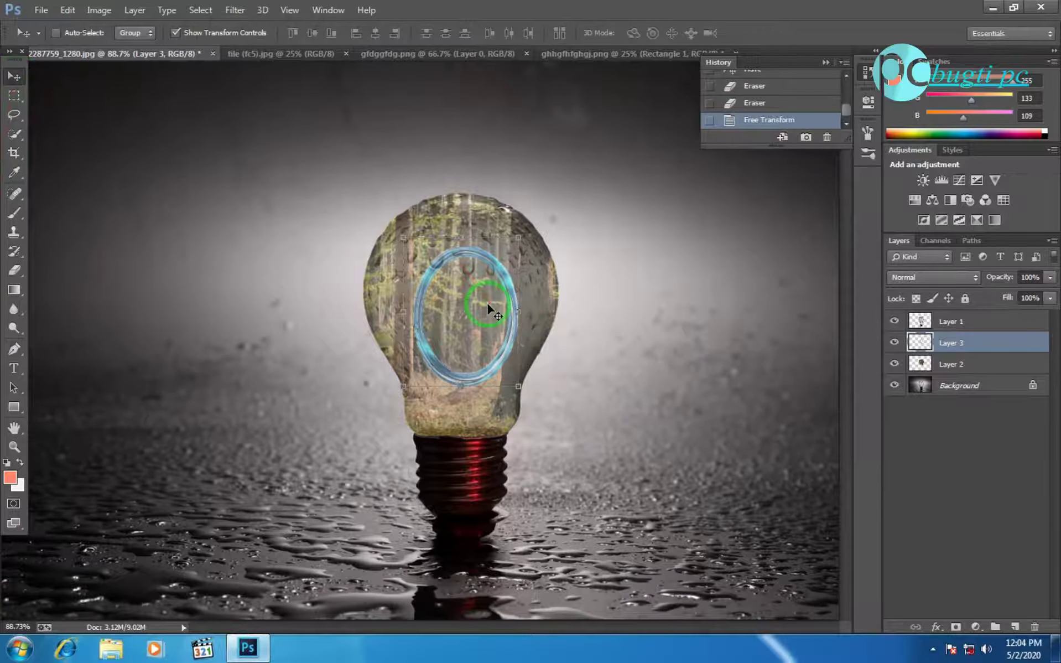
# - Add a low-opacity Gradient Overlay effect to the ring layer (Layer 3)
pyautogui.doubleClick(1010, 347)
pyautogui.click(642, 393)
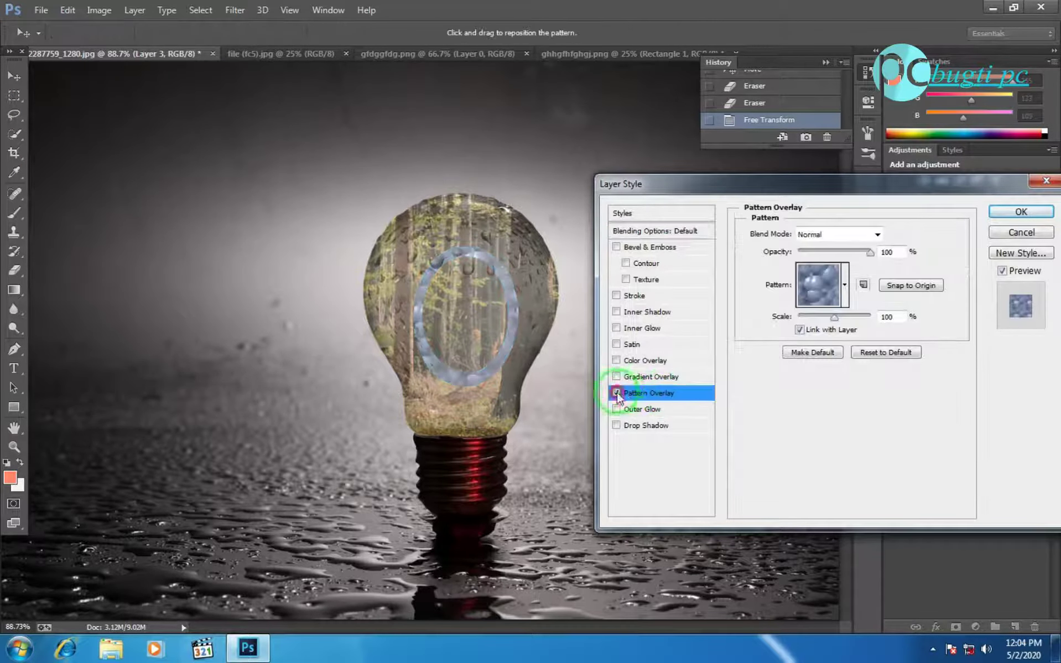
pyautogui.click(616, 393)
pyautogui.click(616, 376)
pyautogui.moveTo(878, 251)
pyautogui.mouseDown()
pyautogui.moveTo(817, 254)
pyautogui.moveTo(837, 254)
pyautogui.mouseUp()
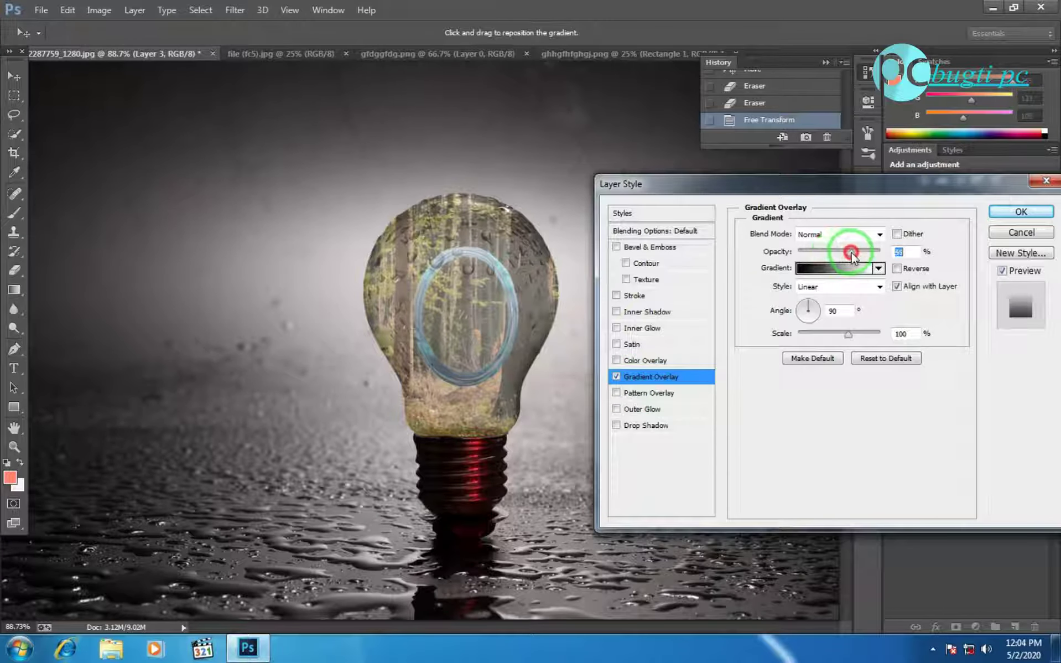
pyautogui.click(1000, 213)
# - Erase the ring where it crosses the tree trunk and near the bulb's bottom
pyautogui.click(14, 270)
pyautogui.scroll(3, 581, 366)
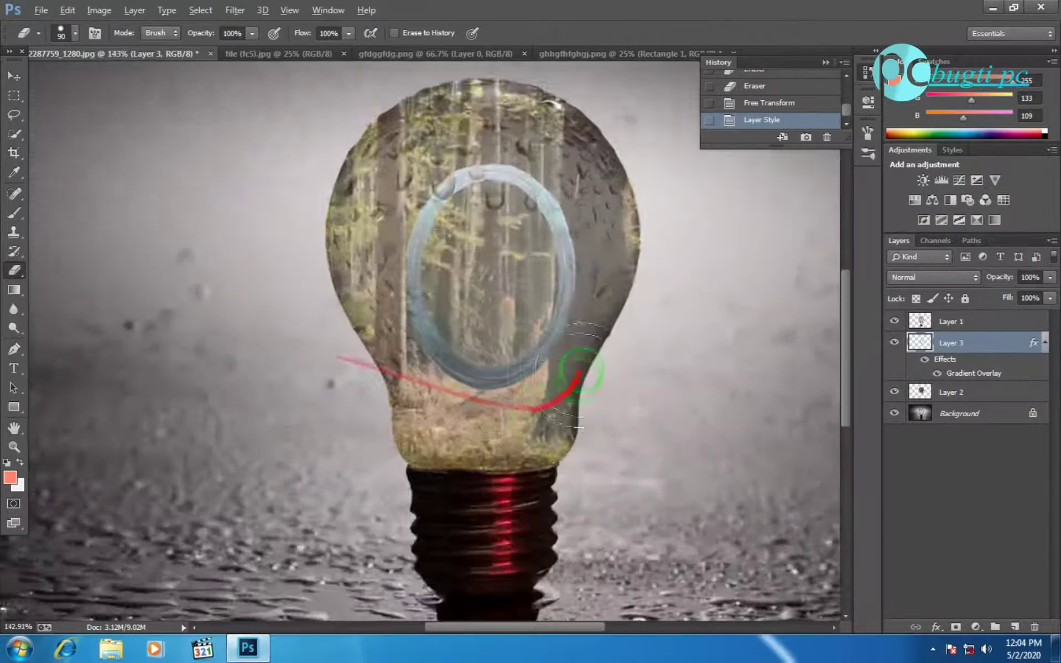
pyautogui.scroll(2, 617, 293)
pyautogui.moveTo(617, 293); pyautogui.dragTo(611, 344)
pyautogui.scroll(2, 610, 343)
pyautogui.scroll(2, 618, 307)
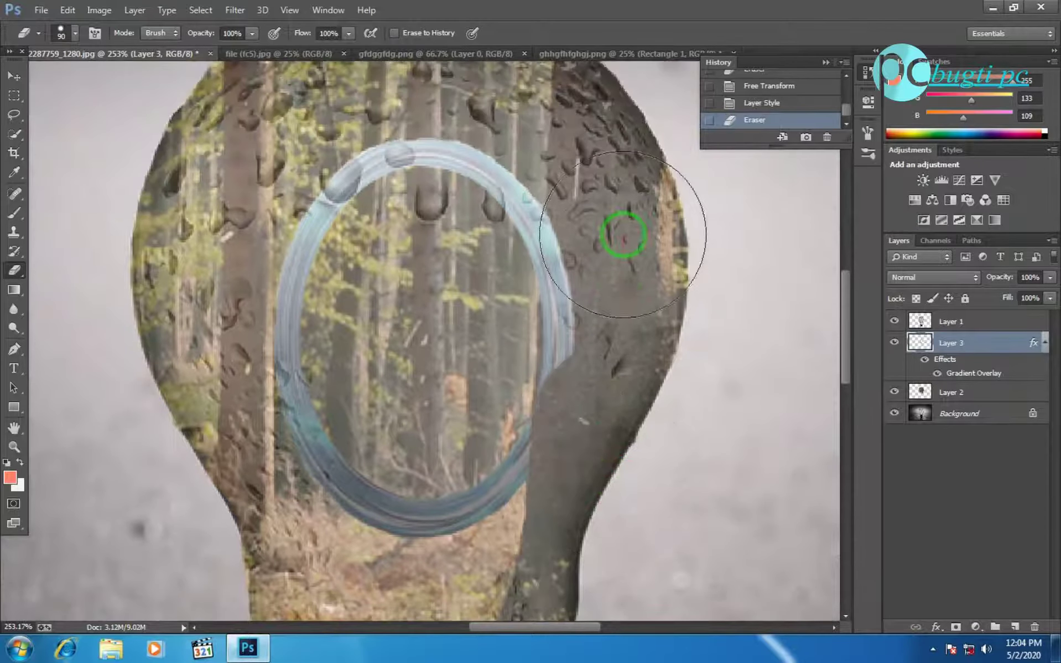
pyautogui.moveTo(622, 263)
pyautogui.mouseDown()
pyautogui.moveTo(633, 401)
pyautogui.moveTo(623, 365)
pyautogui.mouseUp()
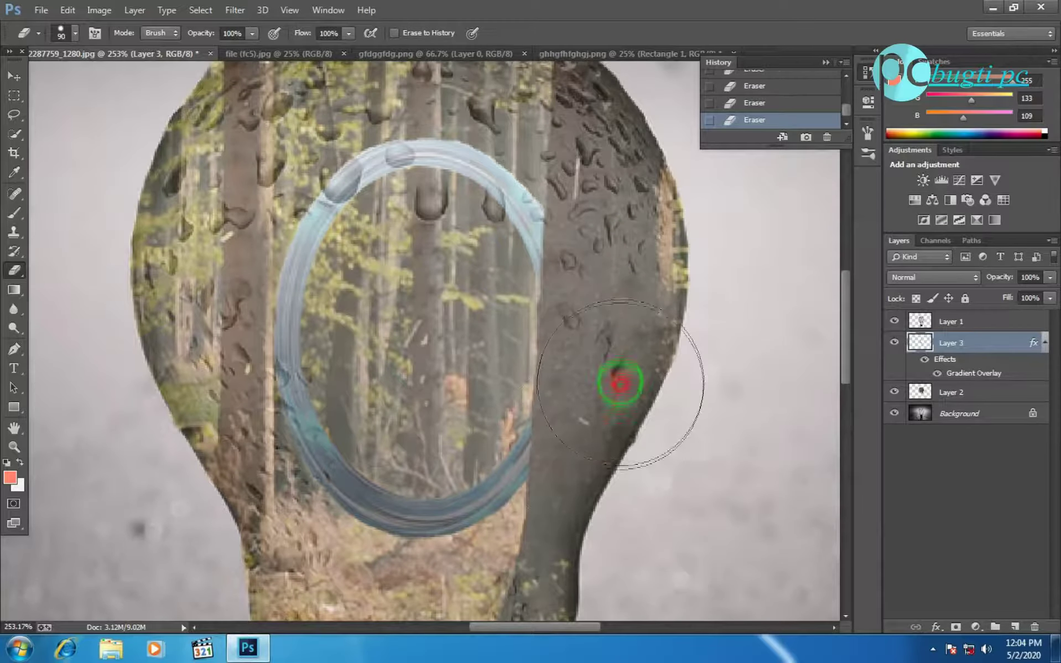
pyautogui.scroll(-3, 303, 368)
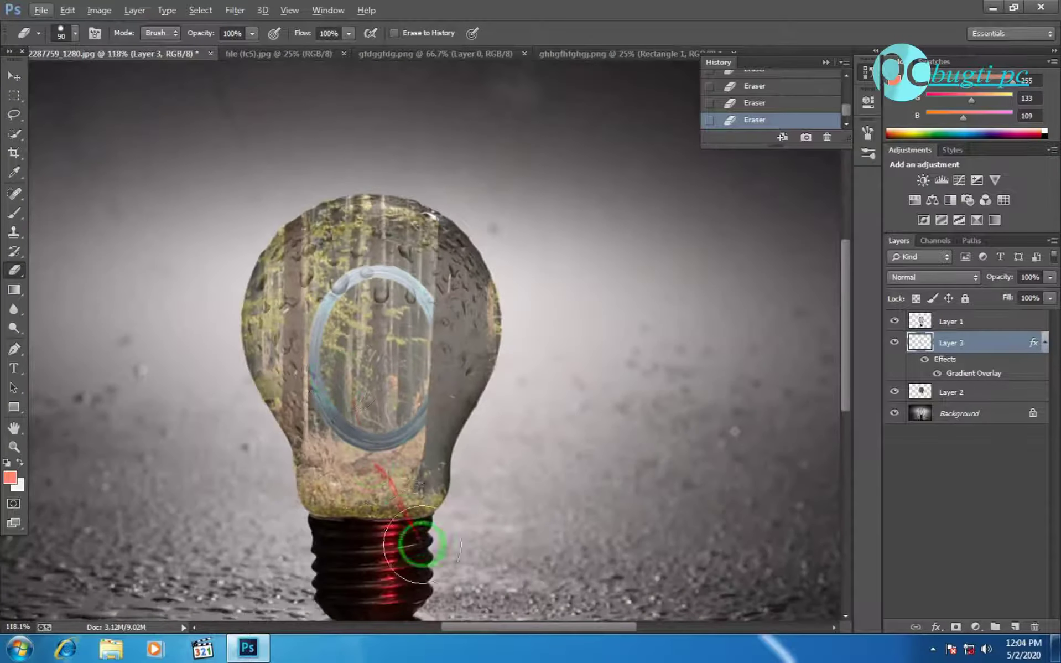
pyautogui.moveTo(384, 485); pyautogui.dragTo(417, 509)
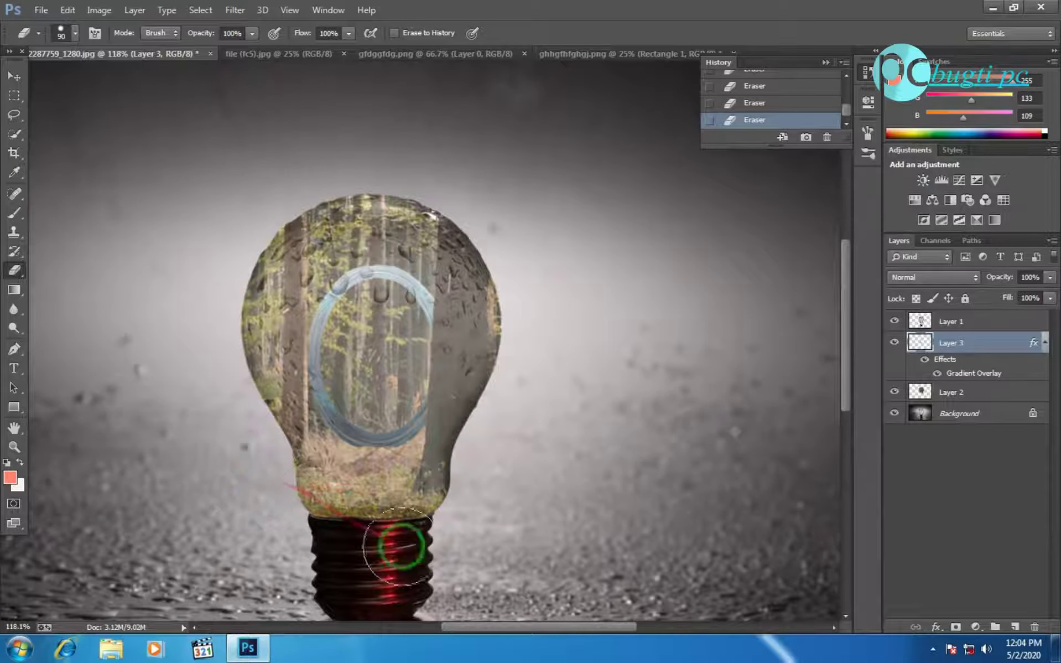
# - Close the blue ring image without saving its changes
pyautogui.click(459, 51)
pyautogui.click(547, 55)
pyautogui.click(530, 53)
pyautogui.click(509, 280)
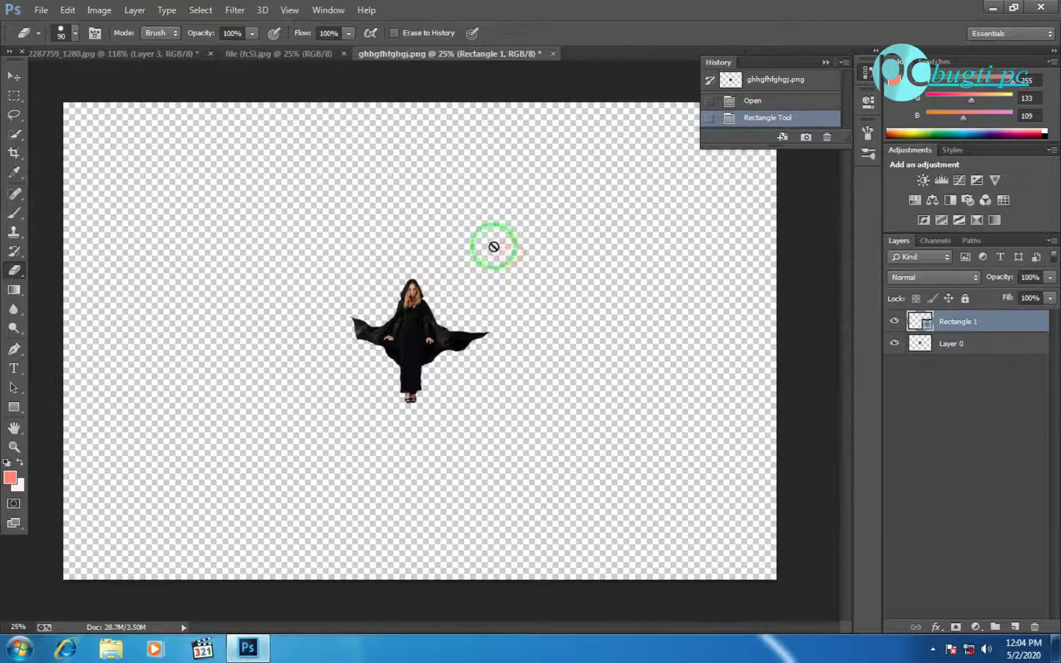
# - Drag the cloaked woman layer into the bulb image, undoing the stray moves
pyautogui.click(14, 77)
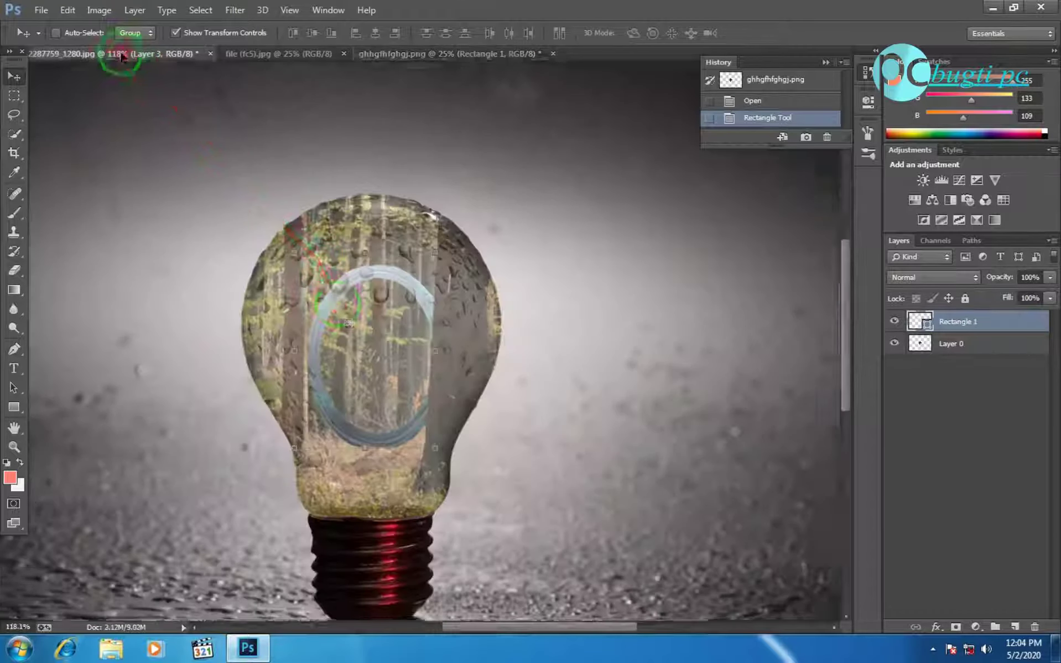
pyautogui.moveTo(173, 115)
pyautogui.mouseDown()
pyautogui.moveTo(343, 299)
pyautogui.moveTo(570, 244)
pyautogui.mouseUp()
pyautogui.click(753, 87)
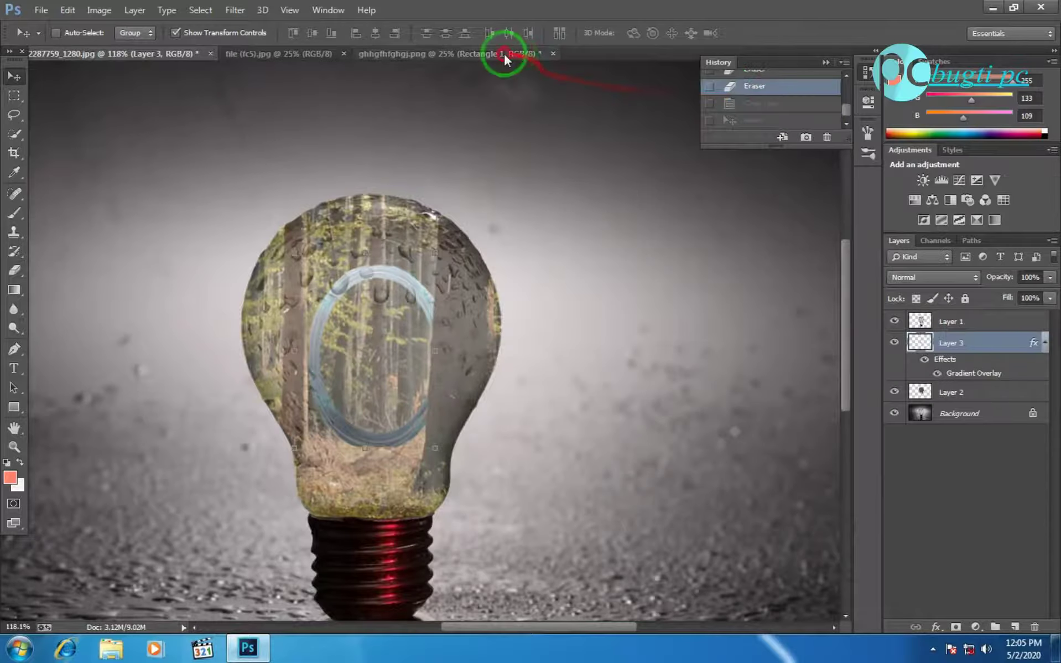
pyautogui.click(500, 53)
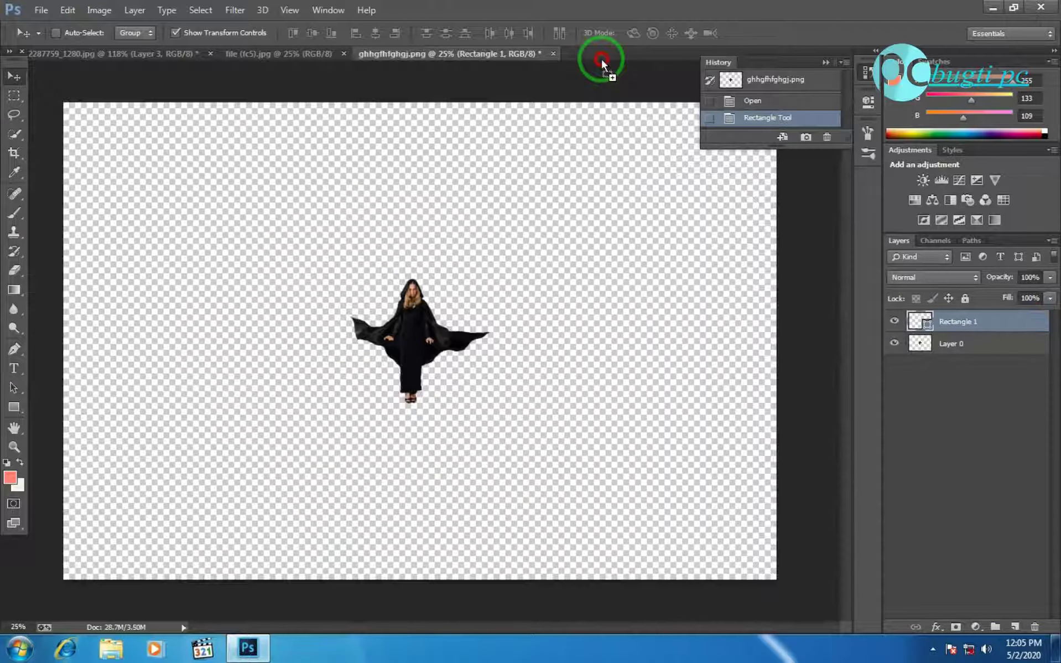
pyautogui.moveTo(131, 63); pyautogui.dragTo(575, 125)
pyautogui.click(769, 80)
pyautogui.moveTo(420, 321); pyautogui.dragTo(202, 168)
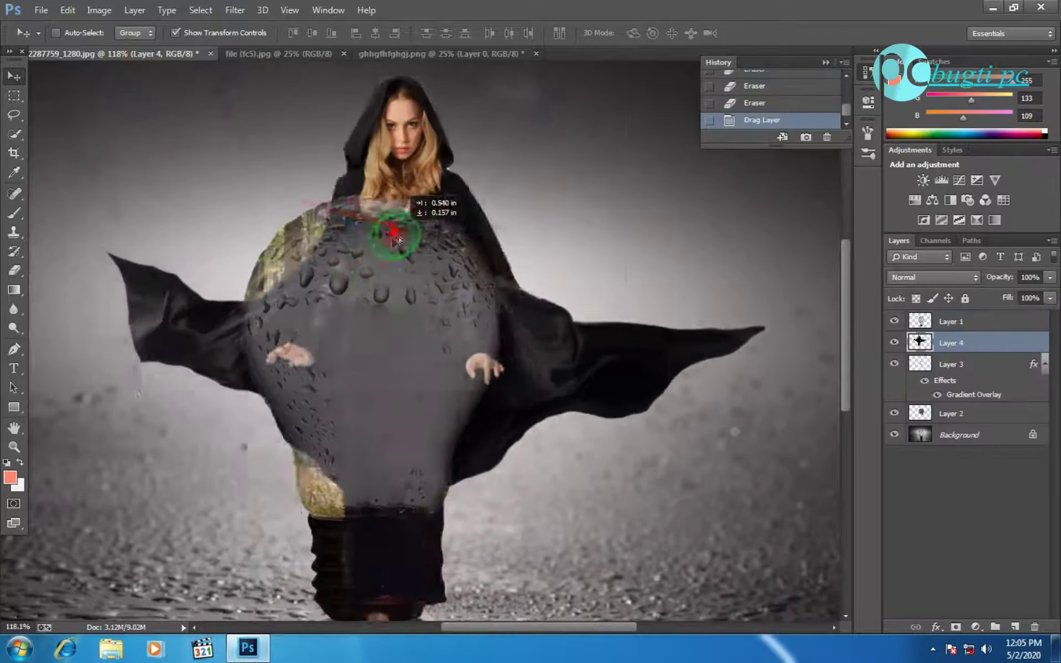
pyautogui.moveTo(202, 169); pyautogui.dragTo(379, 389)
pyautogui.moveTo(710, 570)
pyautogui.mouseDown()
pyautogui.moveTo(711, 456)
pyautogui.moveTo(687, 320)
pyautogui.mouseUp()
# - Scale the woman down and centre her inside the bulb glass
pyautogui.hotkey('ctrl', 't')
pyautogui.moveTo(732, 154); pyautogui.dragTo(327, 380)
pyautogui.moveTo(308, 462); pyautogui.dragTo(485, 296)
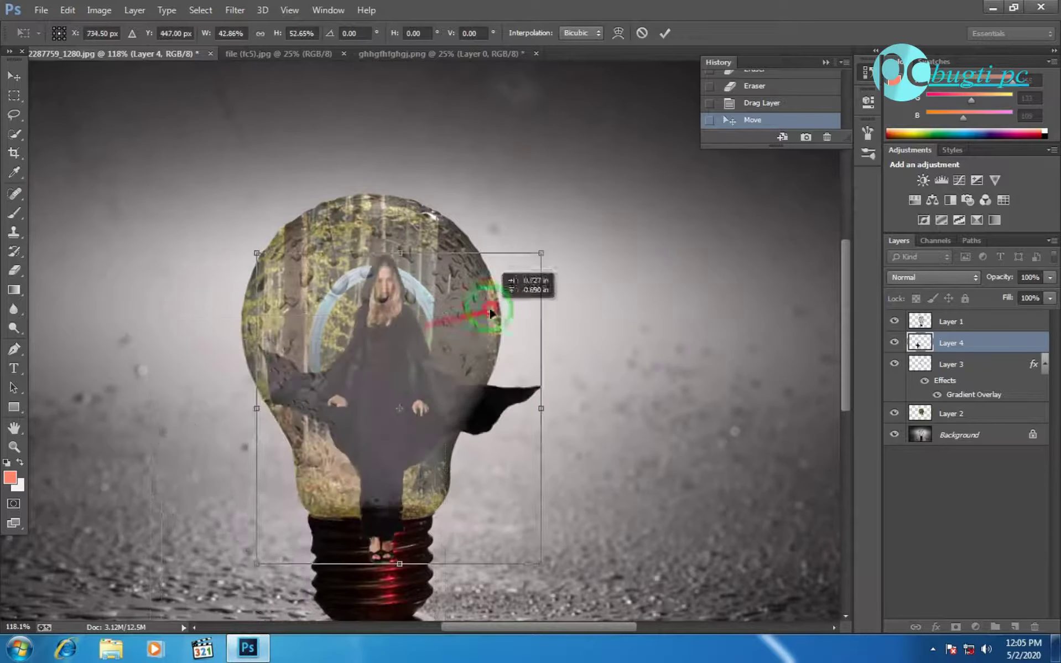
pyautogui.moveTo(461, 473)
pyautogui.mouseDown()
pyautogui.moveTo(508, 536)
pyautogui.moveTo(473, 488)
pyautogui.mouseUp()
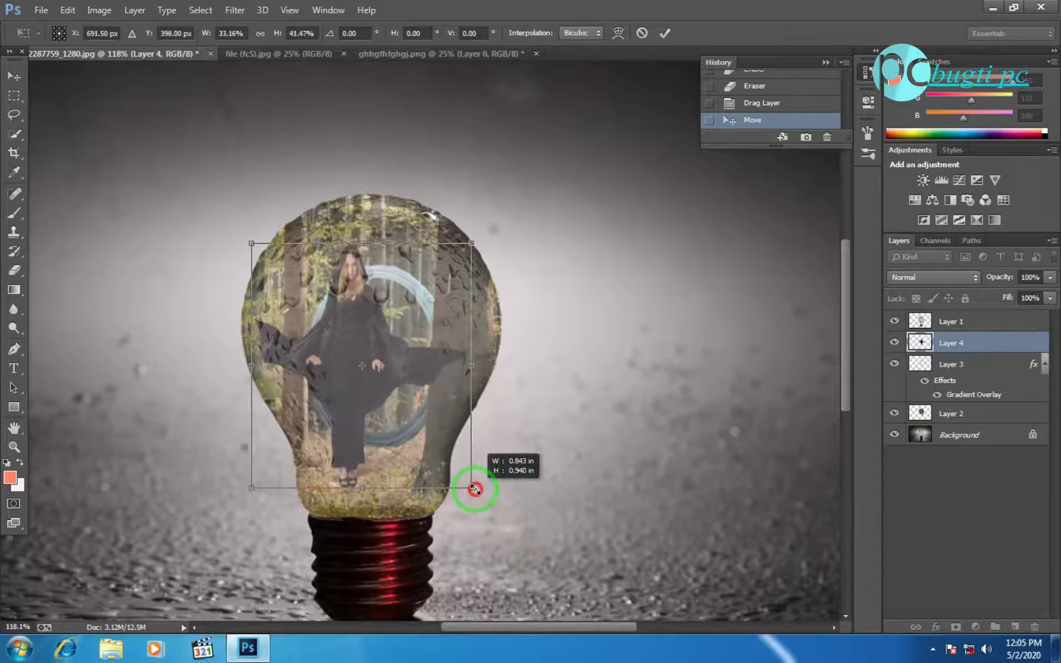
pyautogui.moveTo(367, 393); pyautogui.dragTo(378, 387)
pyautogui.moveTo(273, 253); pyautogui.dragTo(273, 267)
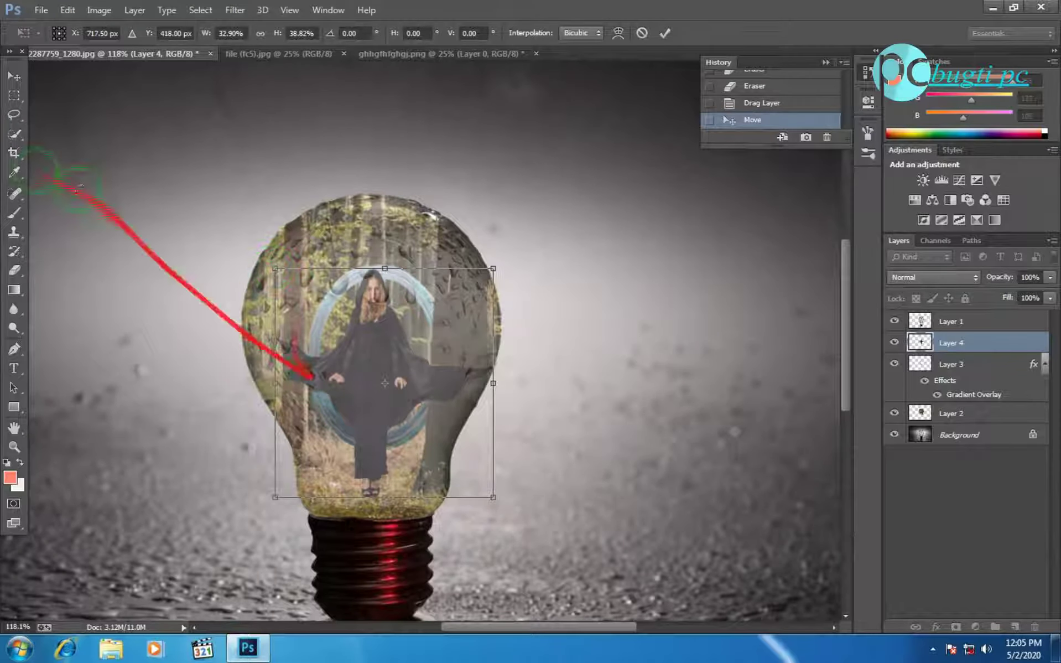
# - Apply the transform and fit the whole image in the window
pyautogui.click(14, 76)
pyautogui.click(487, 245)
pyautogui.hotkey('ctrl', '-')
pyautogui.hotkey('ctrl', '-')
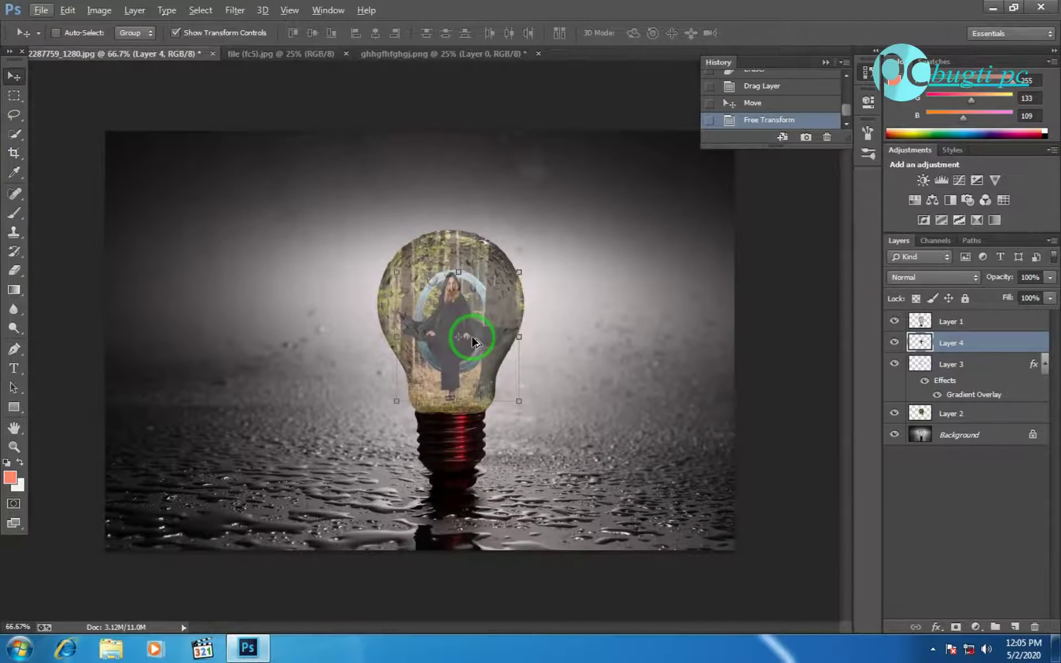
pyautogui.hotkey('ctrl', '0')
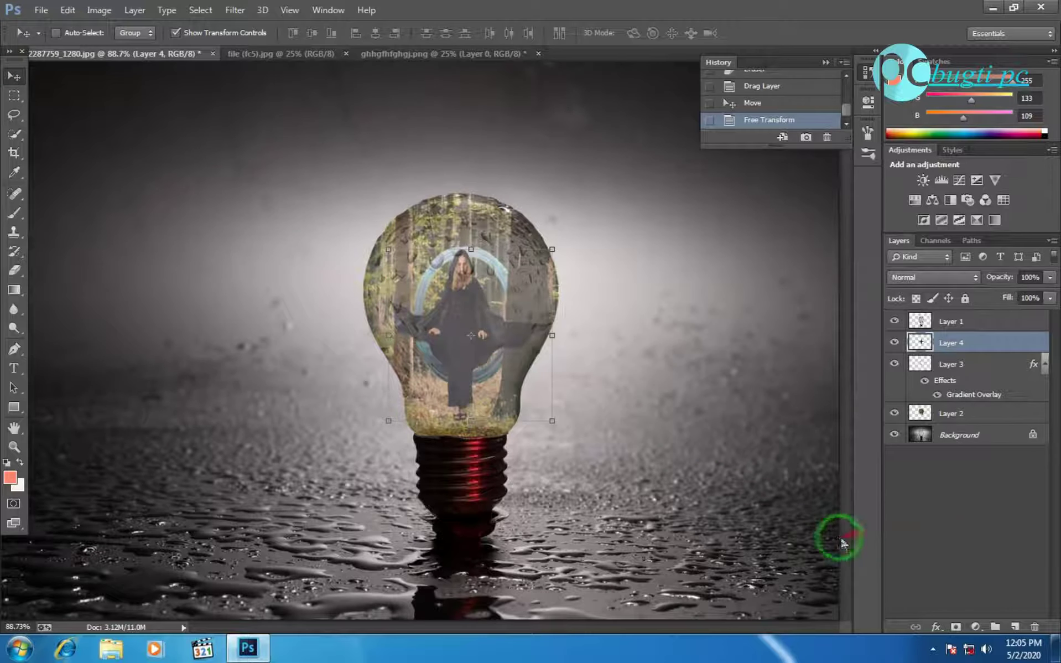
# - Draw a rectangle over the bulb's lower half with the Rectangle tool
pyautogui.click(14, 289)
pyautogui.click(14, 406)
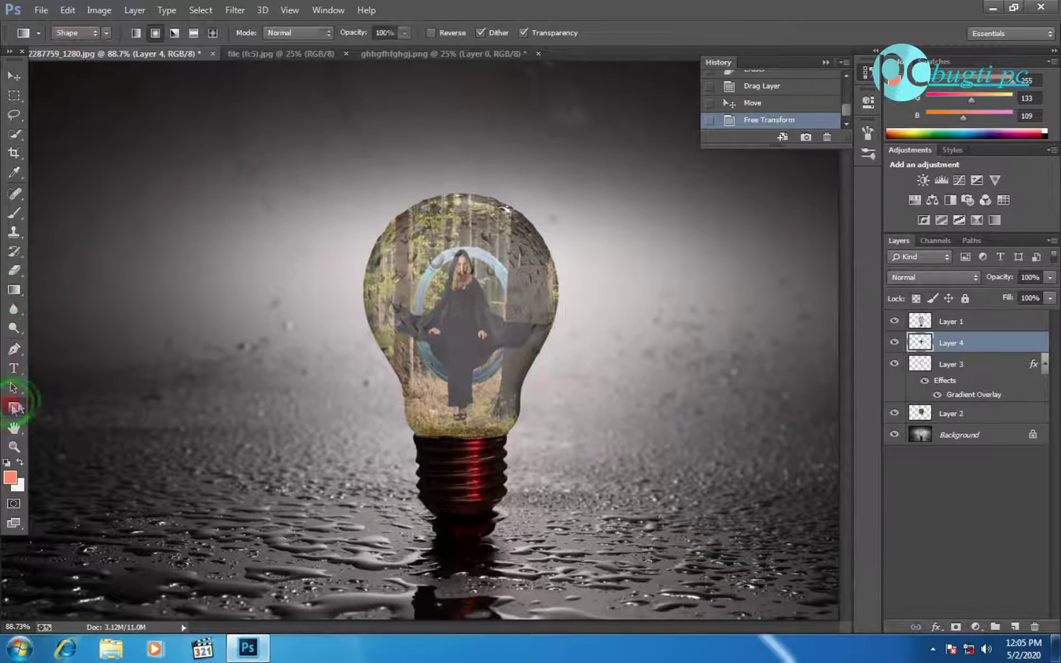
pyautogui.moveTo(475, 332); pyautogui.dragTo(541, 435)
# - Feather the rectangle's mask to 91.1 px
pyautogui.click(685, 110)
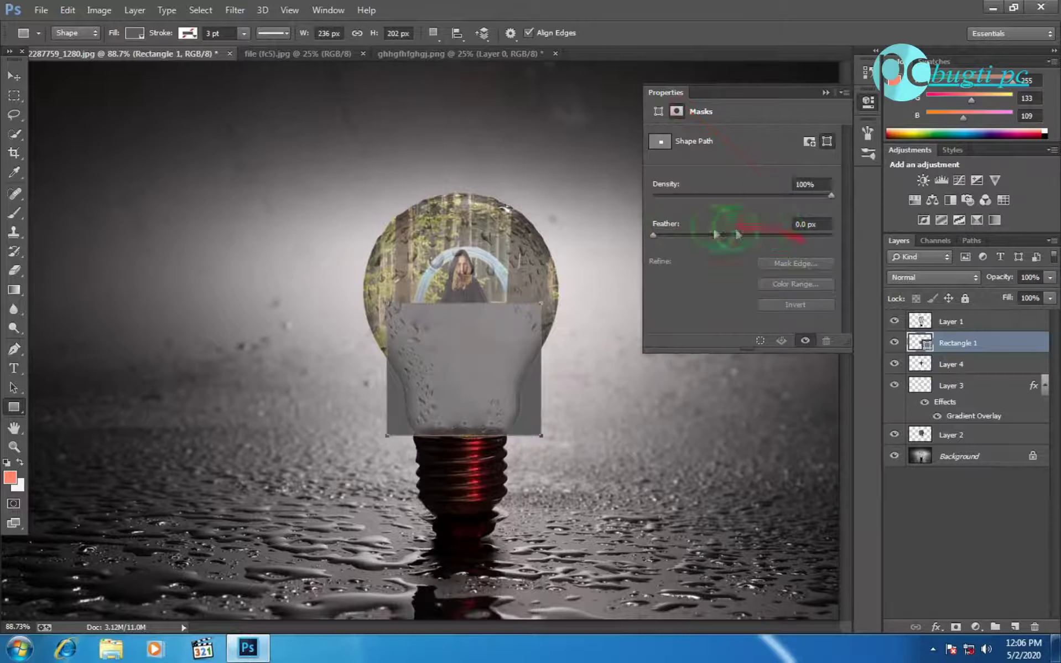
pyautogui.moveTo(653, 235); pyautogui.dragTo(756, 236)
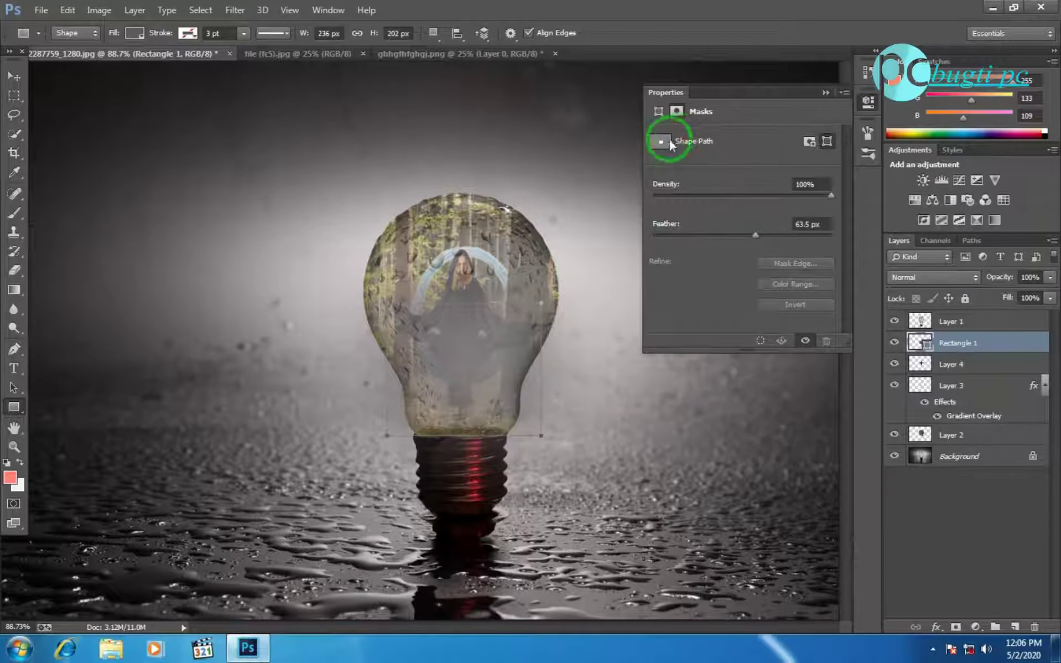
pyautogui.click(659, 113)
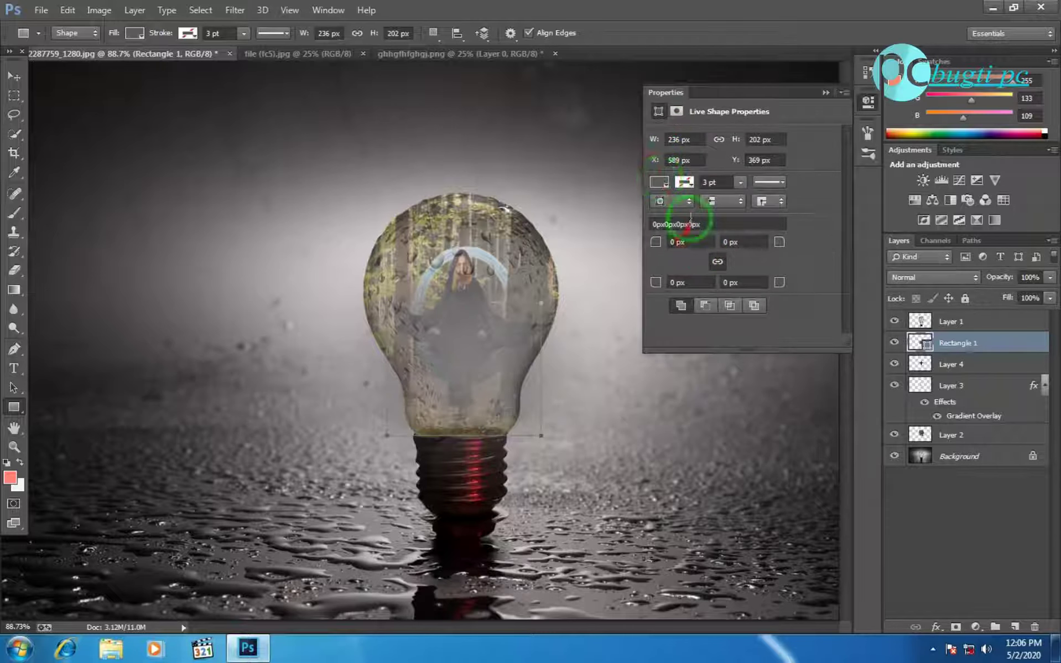
pyautogui.click(677, 110)
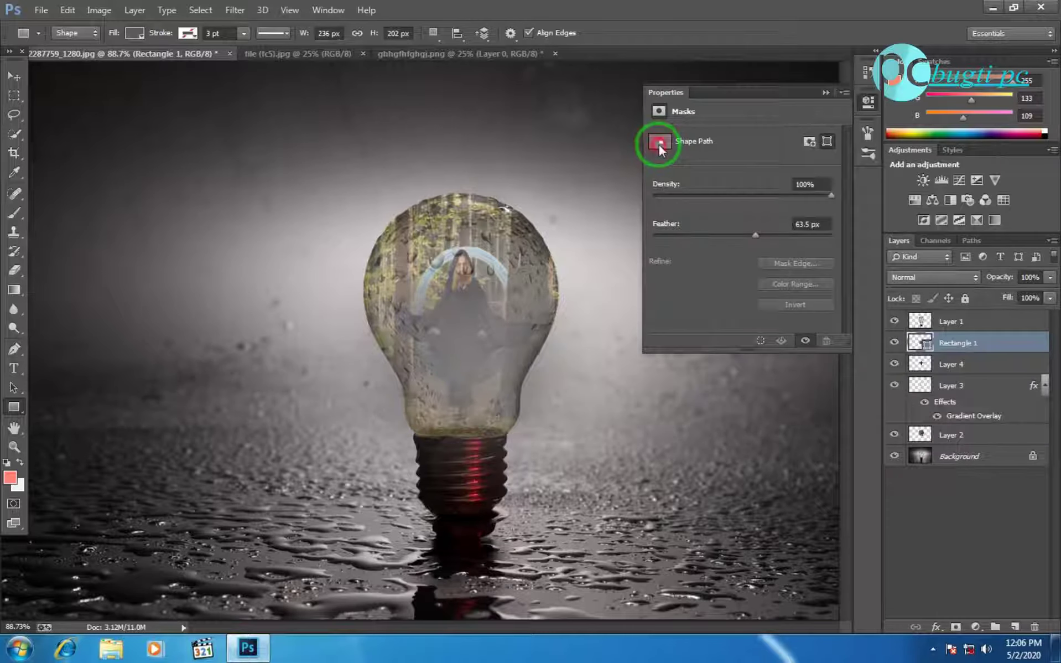
pyautogui.moveTo(757, 235); pyautogui.dragTo(766, 234)
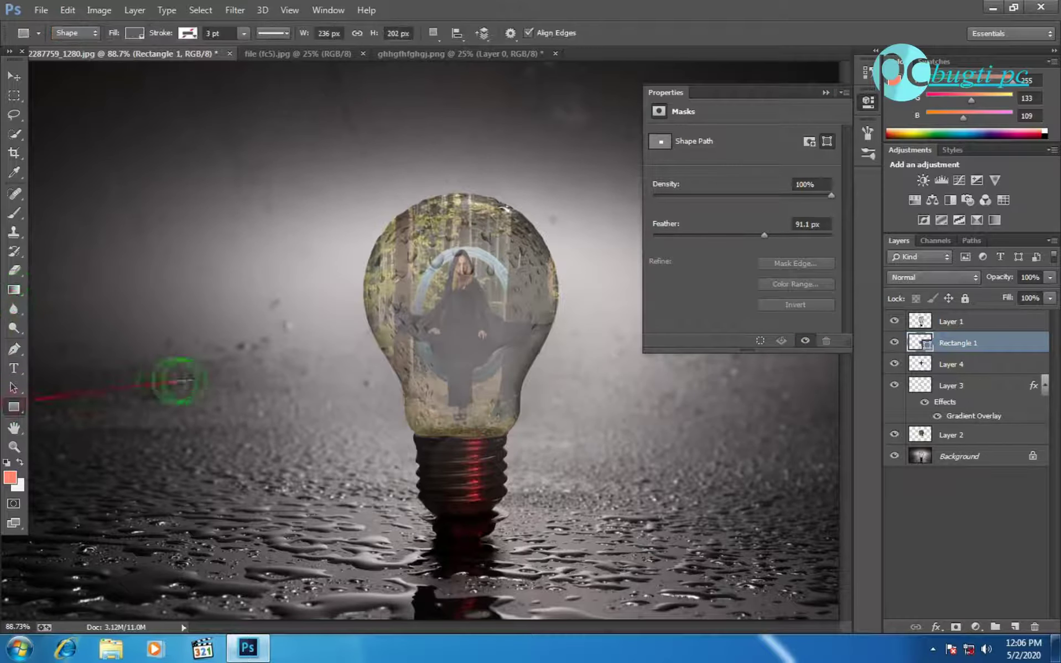
# - Draw a rectangle across the bulb's neck and try a gradient outline
pyautogui.moveTo(407, 389); pyautogui.dragTo(521, 435)
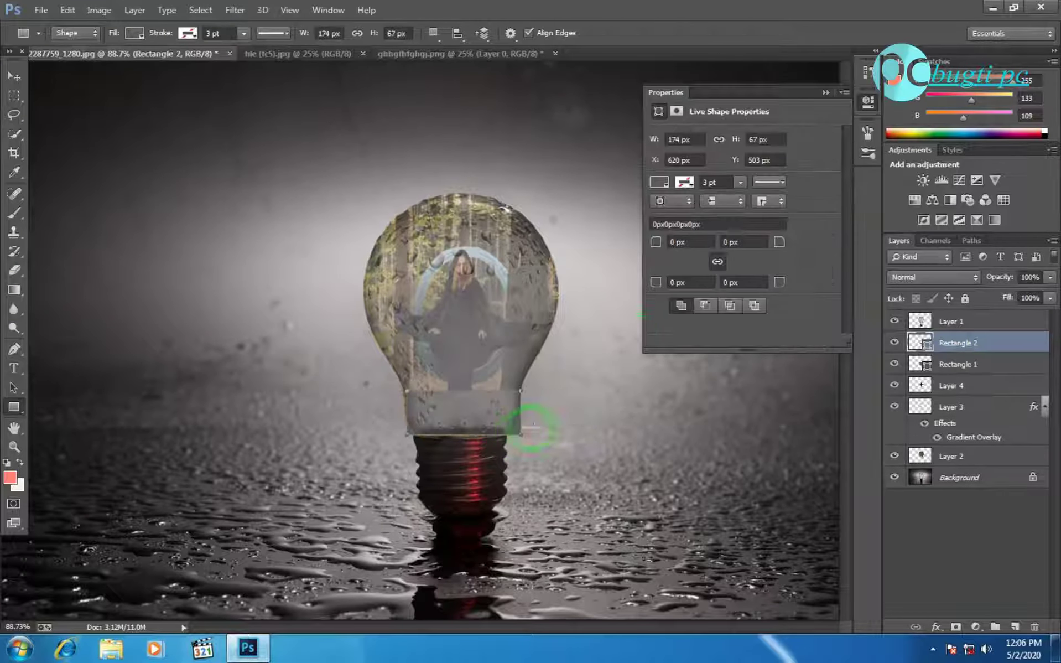
pyautogui.click(684, 182)
pyautogui.click(720, 253)
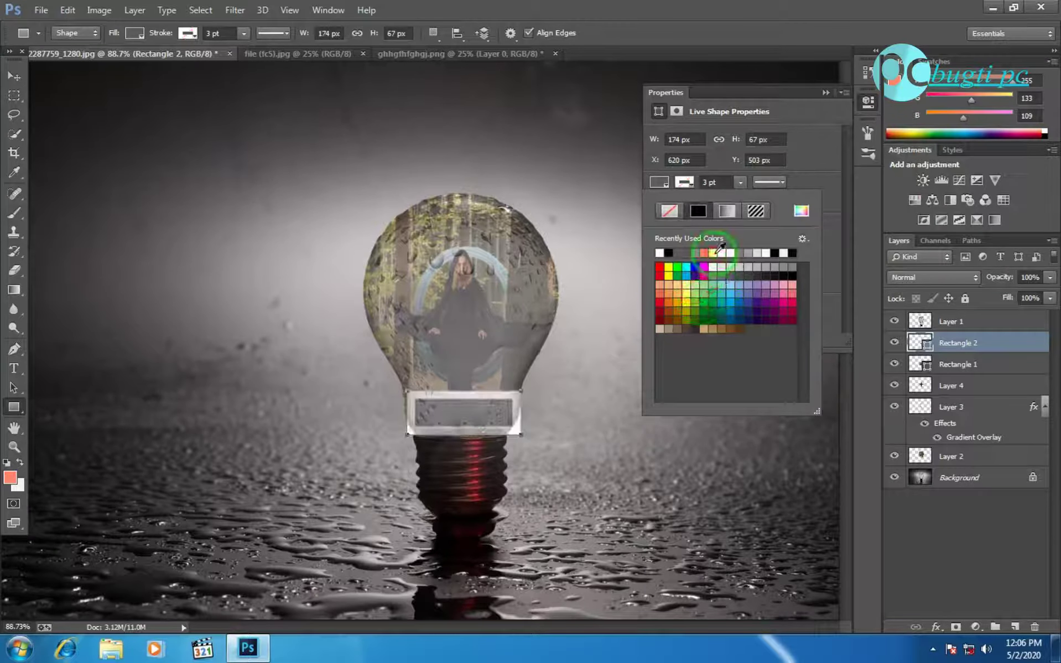
pyautogui.click(726, 210)
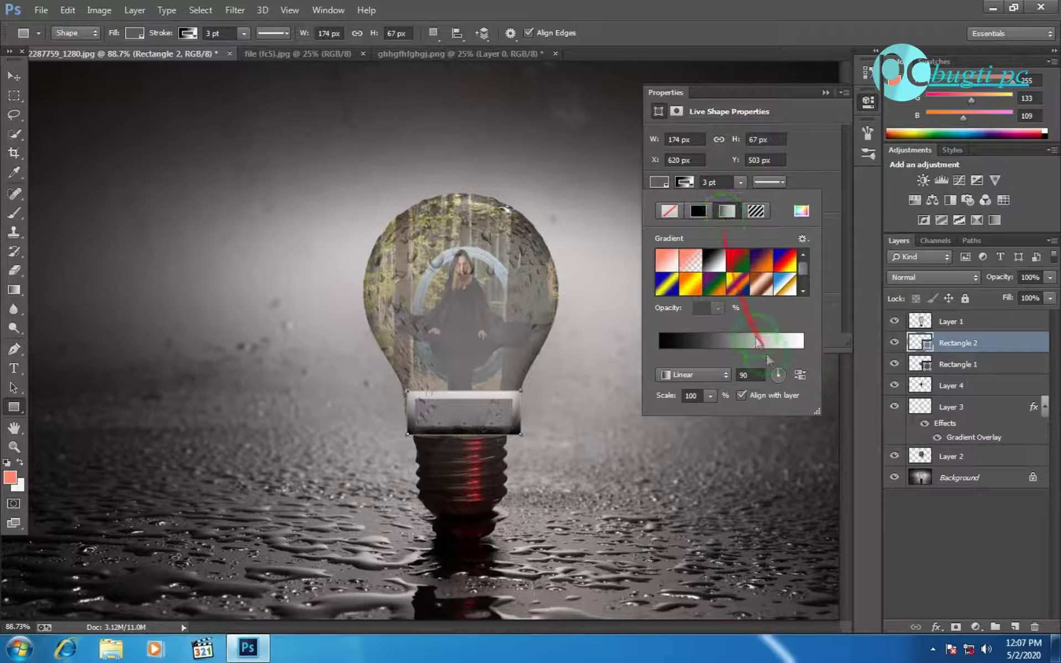
pyautogui.click(758, 341)
pyautogui.click(931, 237)
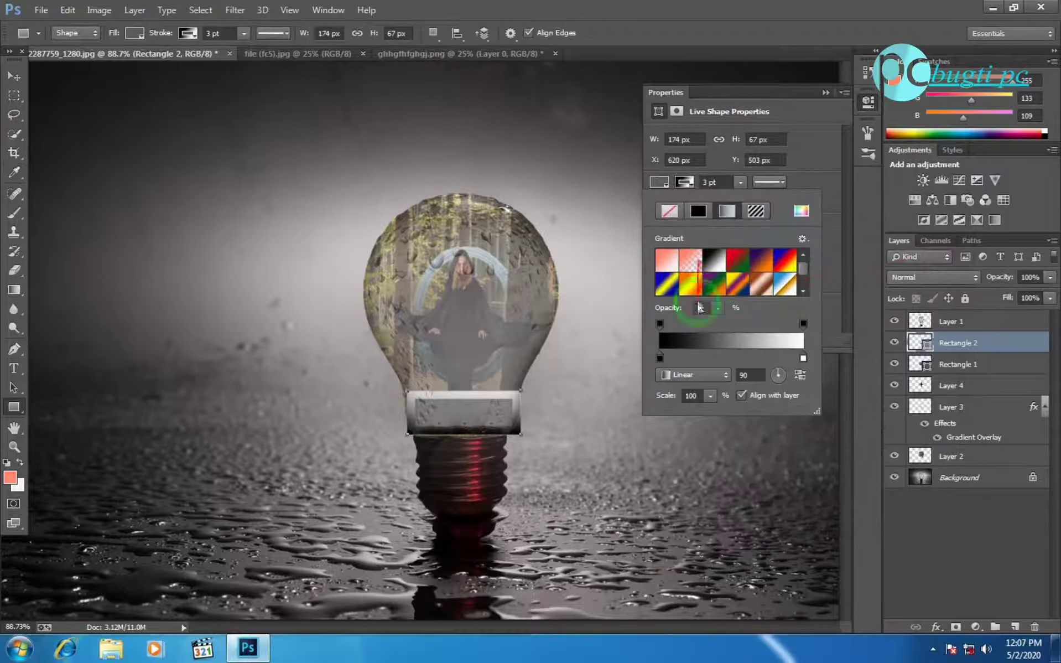
# - Edit the gradient stops, then revert to a plain white outline
pyautogui.click(802, 358)
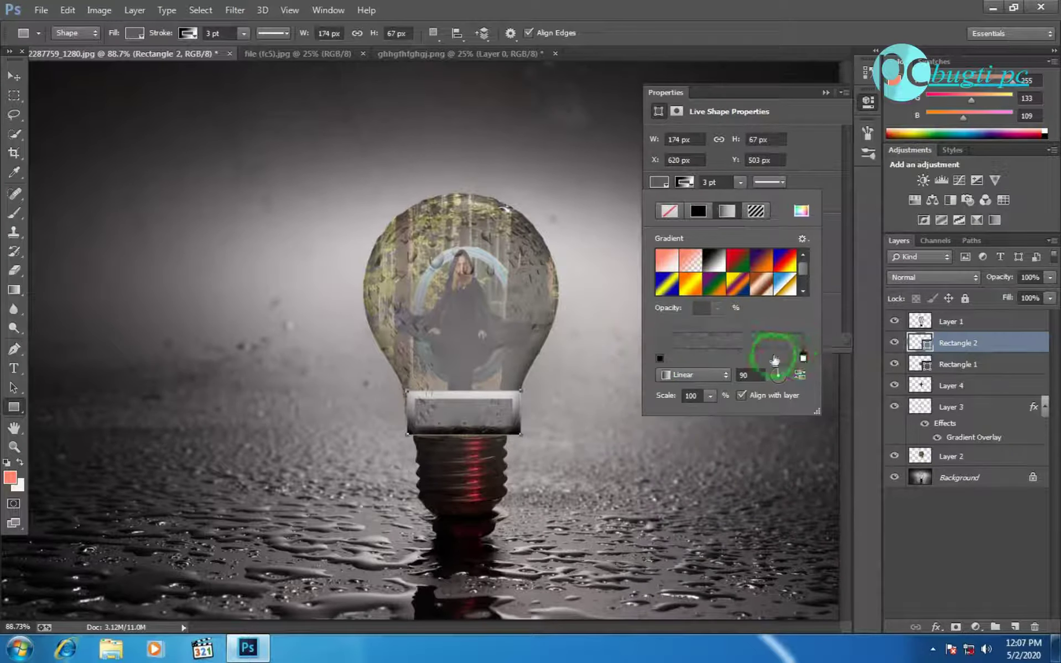
pyautogui.click(742, 361)
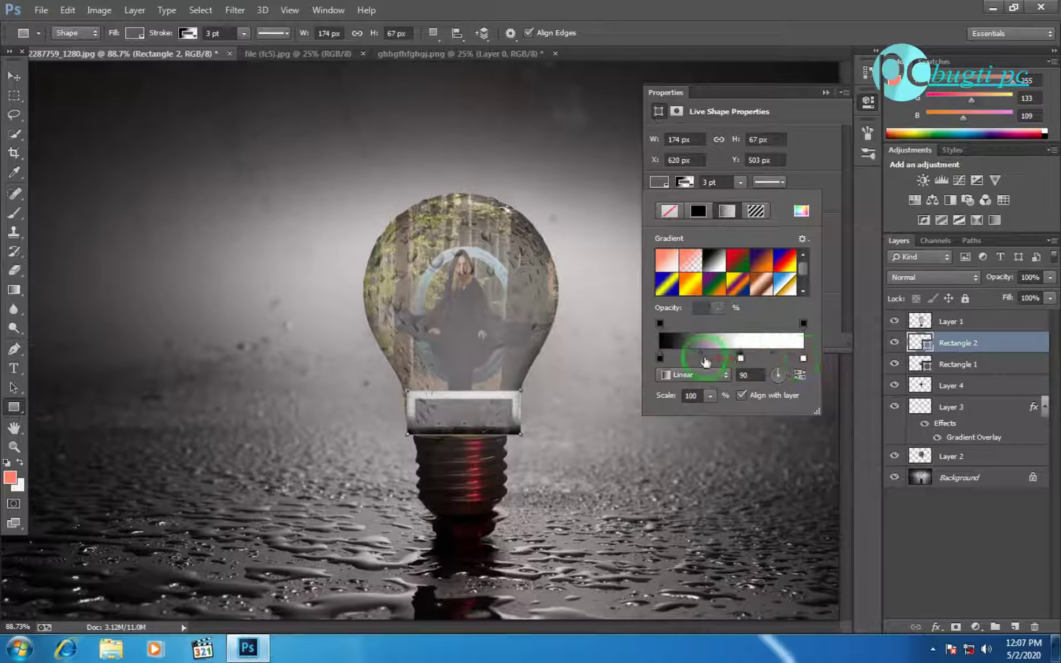
pyautogui.moveTo(703, 358); pyautogui.dragTo(635, 356)
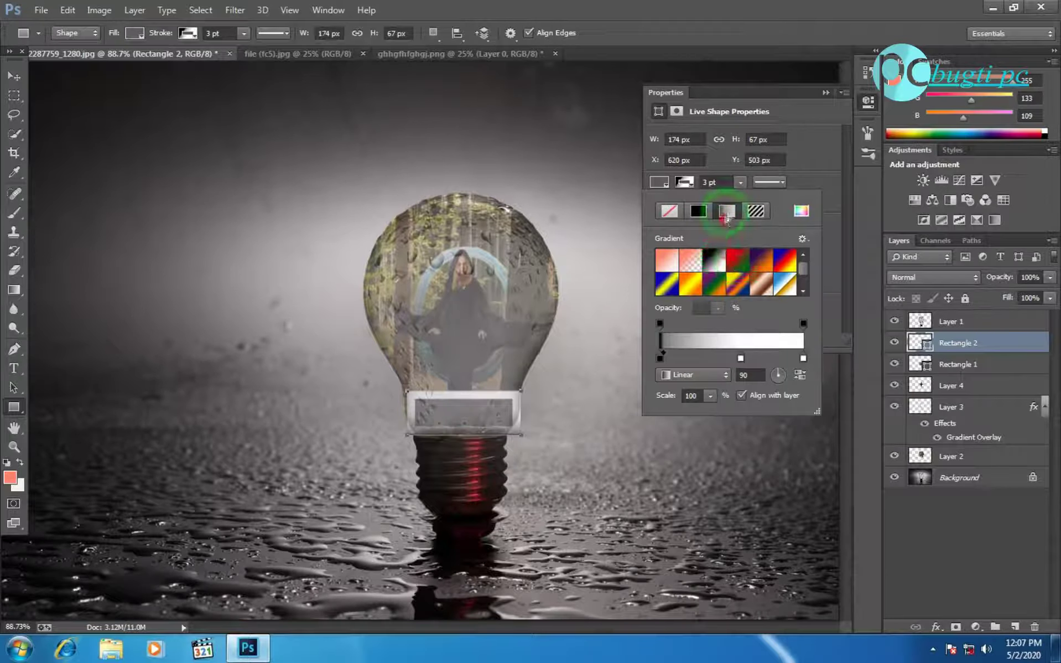
pyautogui.click(670, 212)
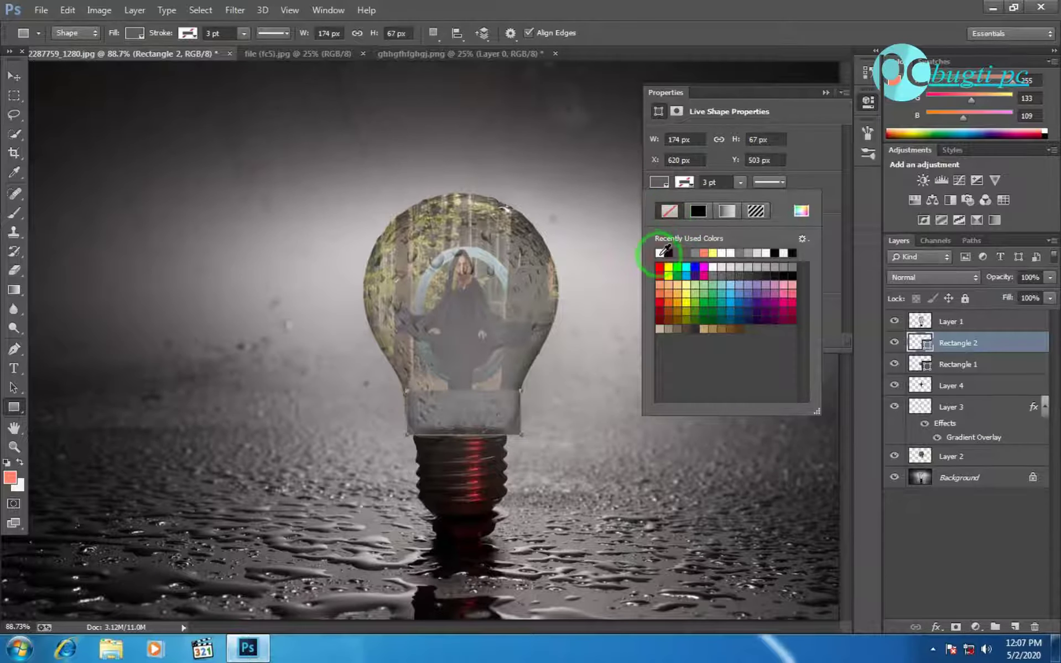
pyautogui.click(664, 252)
pyautogui.click(677, 184)
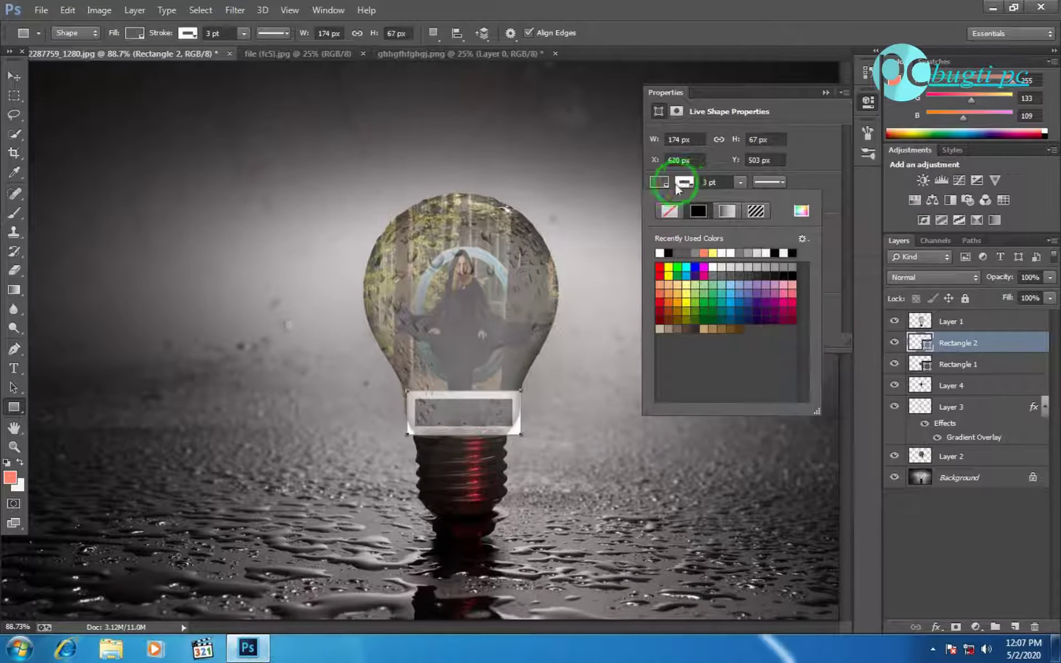
# - Feather the neck rectangle's mask to about 19 px and select Layer 2
pyautogui.click(676, 111)
pyautogui.moveTo(655, 236)
pyautogui.mouseDown()
pyautogui.moveTo(741, 252)
pyautogui.moveTo(729, 236)
pyautogui.mouseUp()
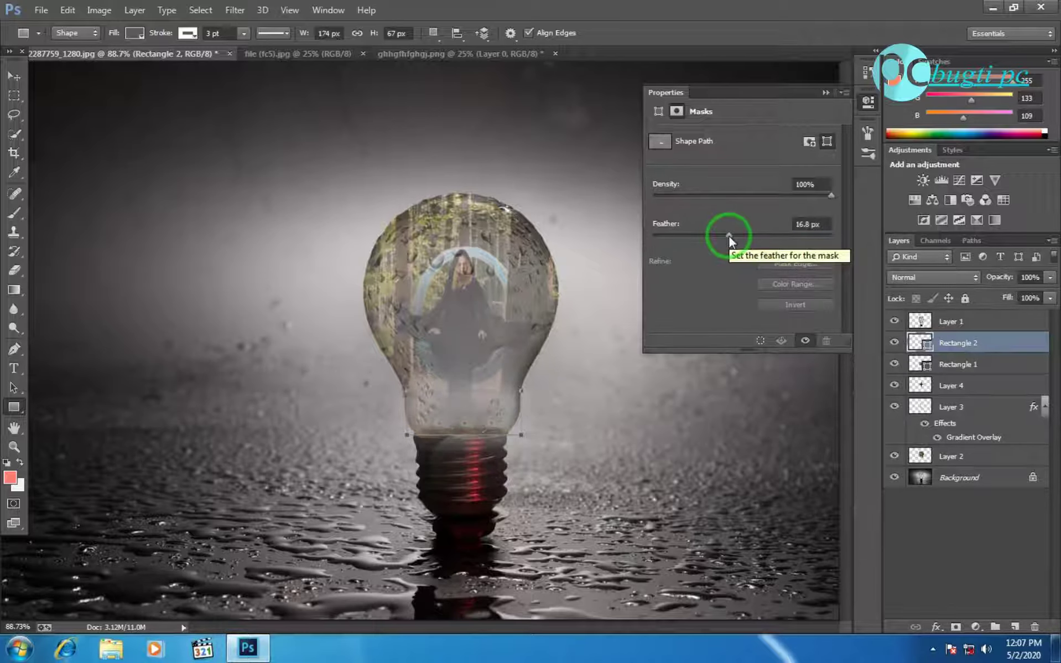
pyautogui.click(729, 235)
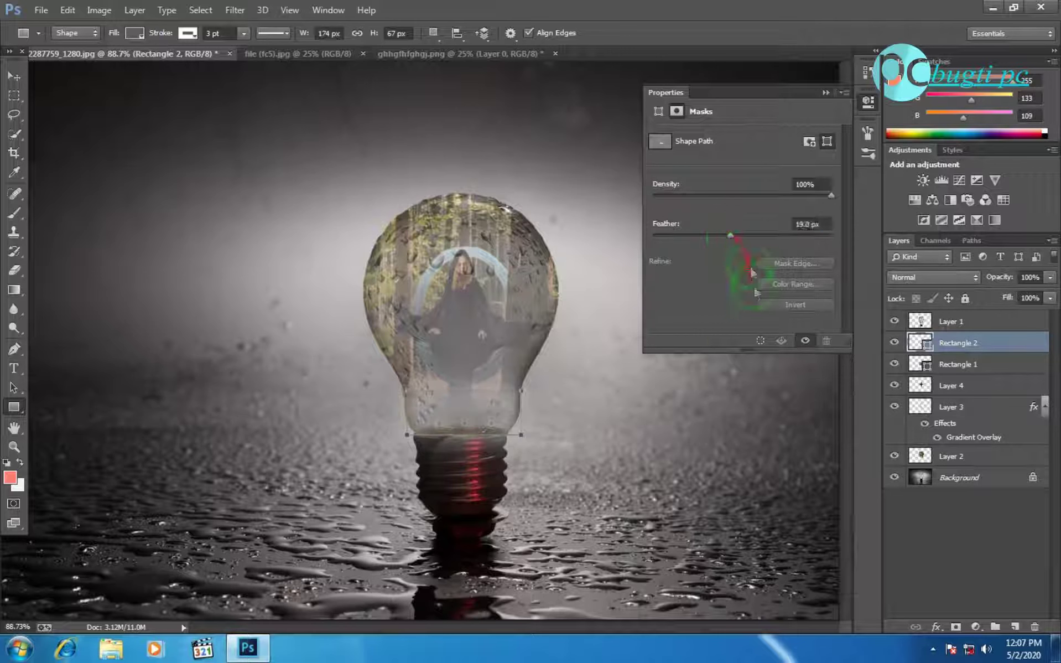
pyautogui.click(951, 456)
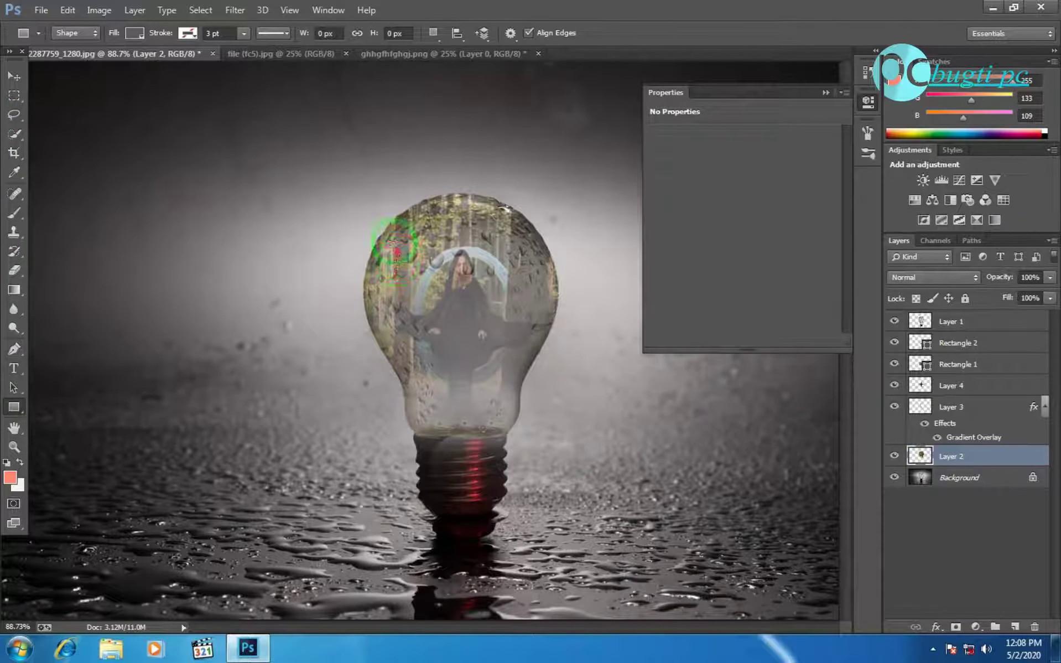
# - Draw a large Rectangle 3 over the bulb, feather it to 127.8 px, select Layer 2
pyautogui.moveTo(366, 267); pyautogui.dragTo(548, 390)
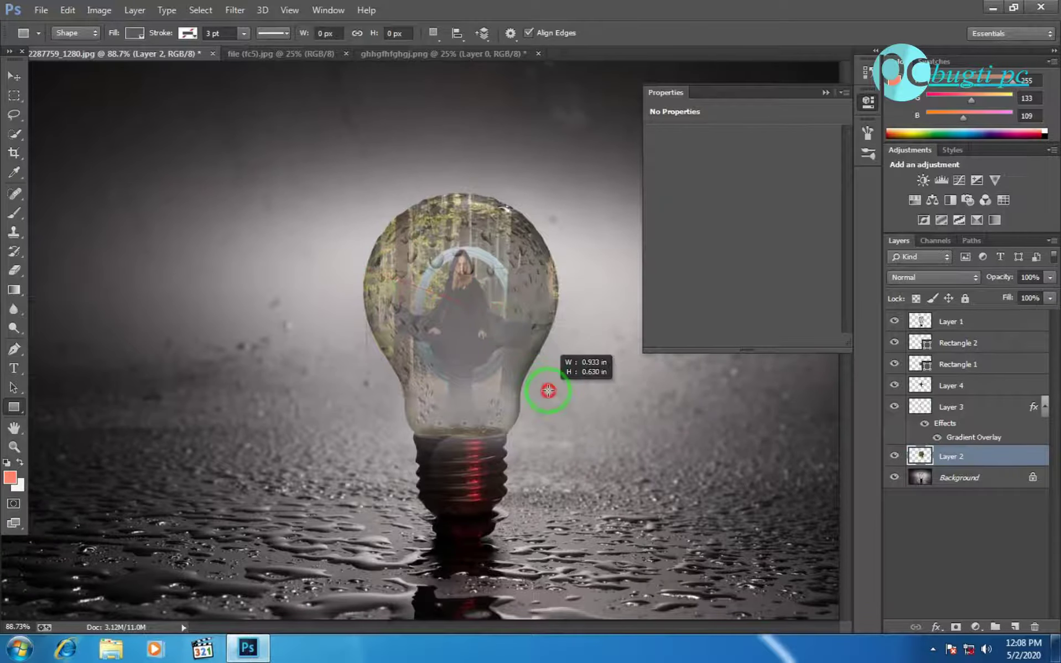
pyautogui.moveTo(553, 391); pyautogui.dragTo(564, 447)
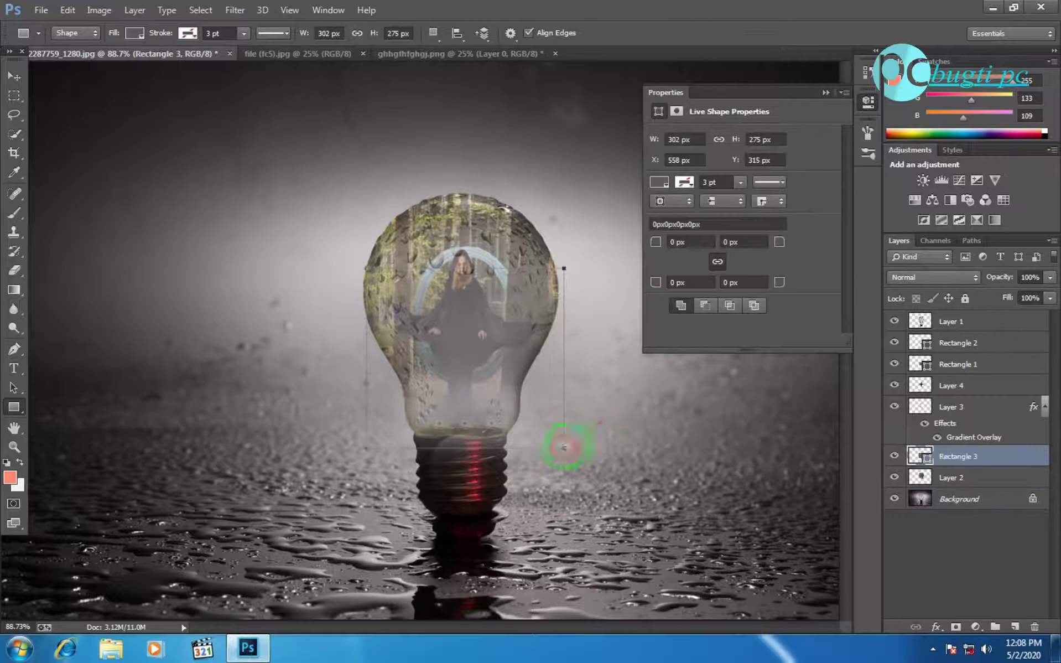
pyautogui.click(676, 111)
pyautogui.moveTo(689, 235)
pyautogui.mouseDown()
pyautogui.moveTo(776, 251)
pyautogui.moveTo(815, 233)
pyautogui.mouseUp()
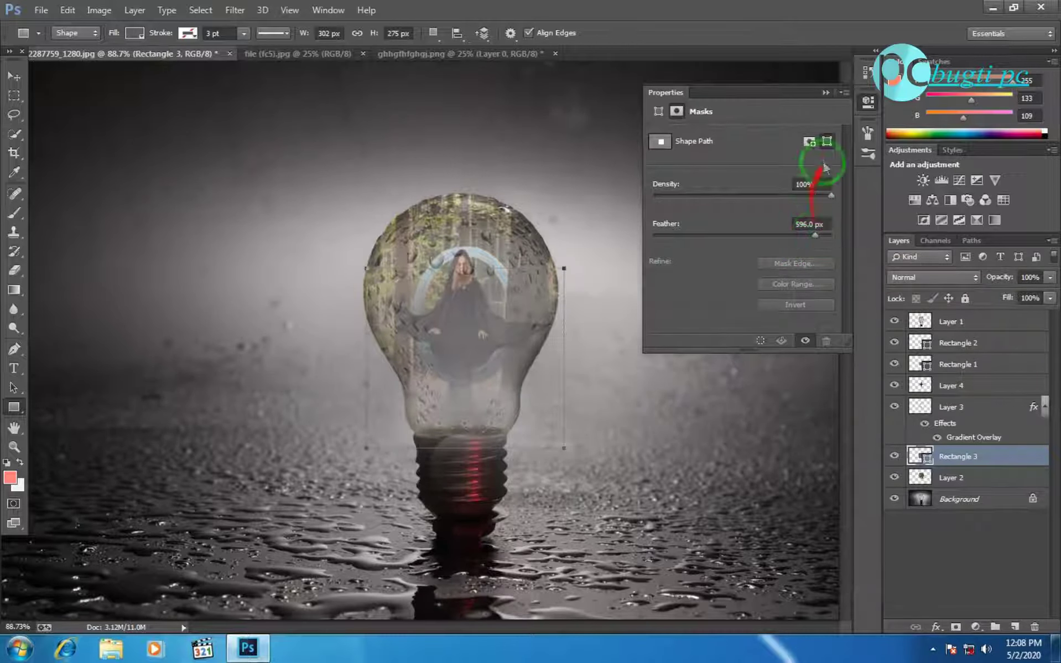
pyautogui.moveTo(801, 239); pyautogui.dragTo(776, 244)
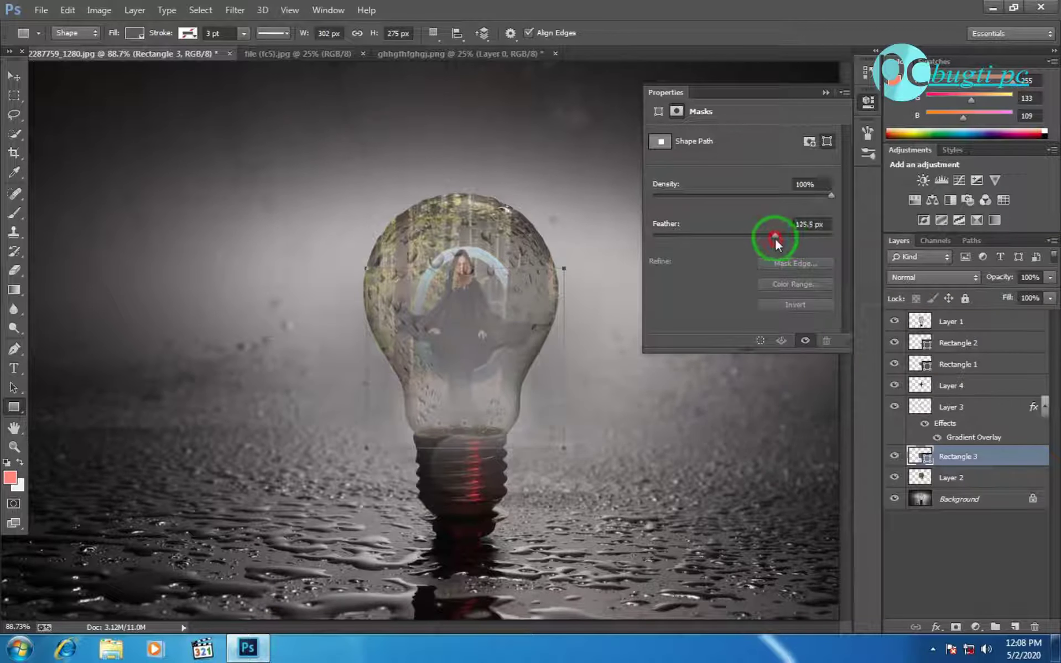
pyautogui.click(948, 460)
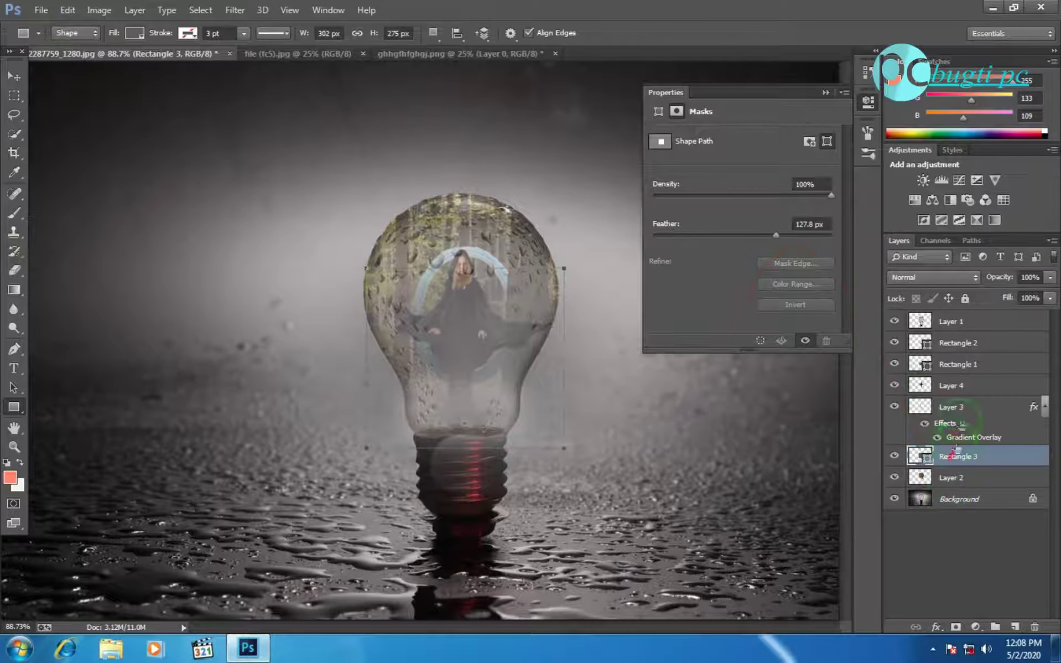
pyautogui.click(948, 387)
pyautogui.click(951, 477)
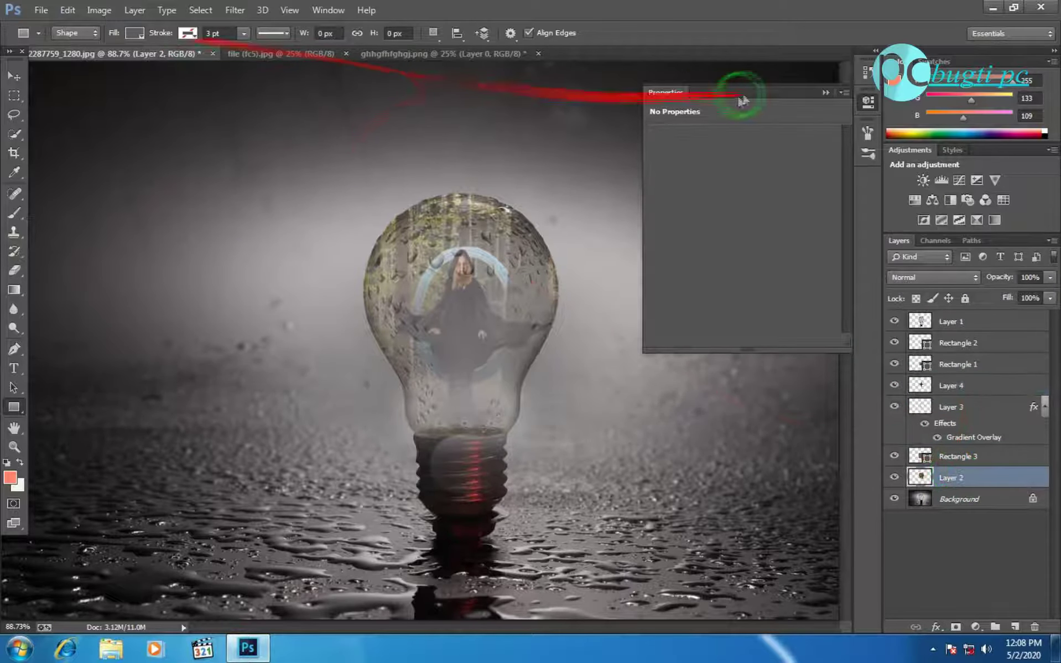
# - Set Layer 2's Brightness/Contrast to Brightness -65 and Contrast -24
pyautogui.click(827, 93)
pyautogui.click(41, 10)
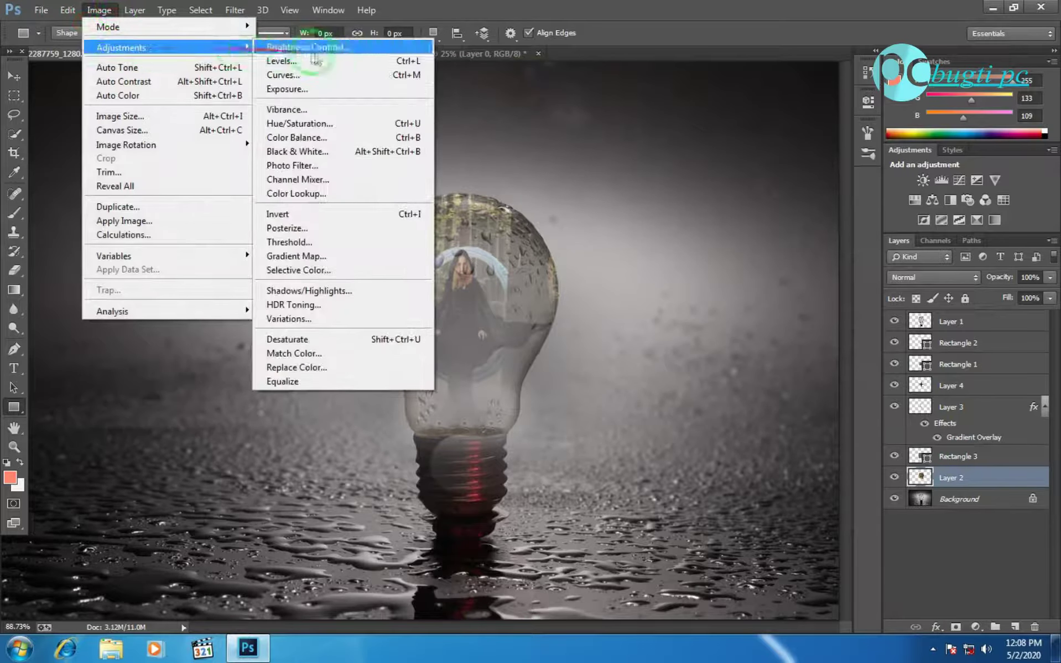
pyautogui.moveTo(121, 47)
pyautogui.click(470, 51)
pyautogui.moveTo(665, 221); pyautogui.dragTo(633, 221)
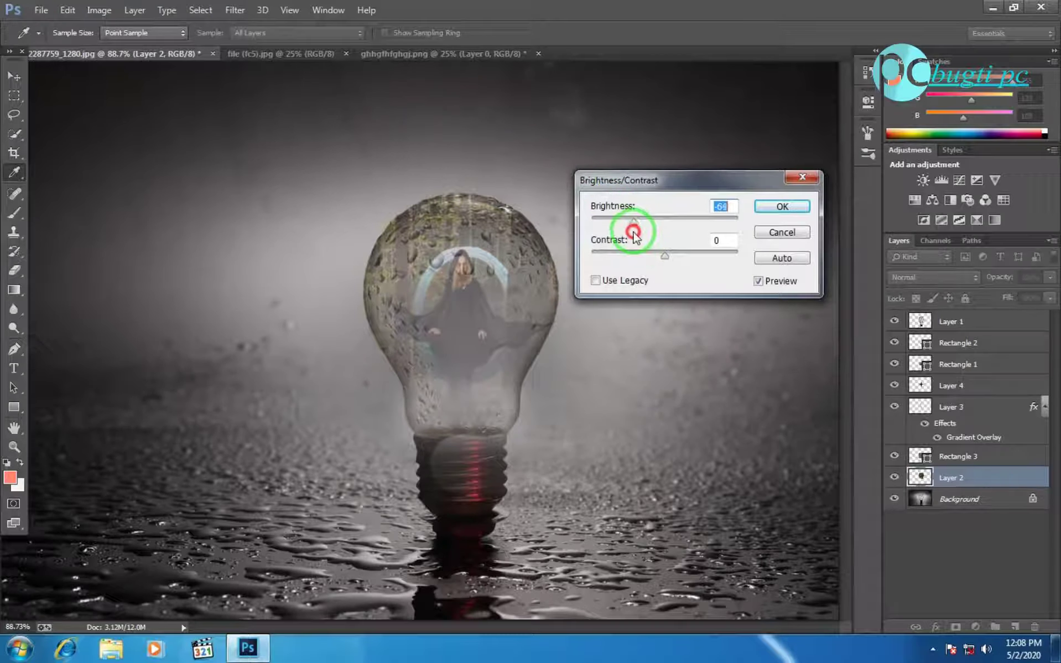
pyautogui.moveTo(669, 257); pyautogui.dragTo(728, 292)
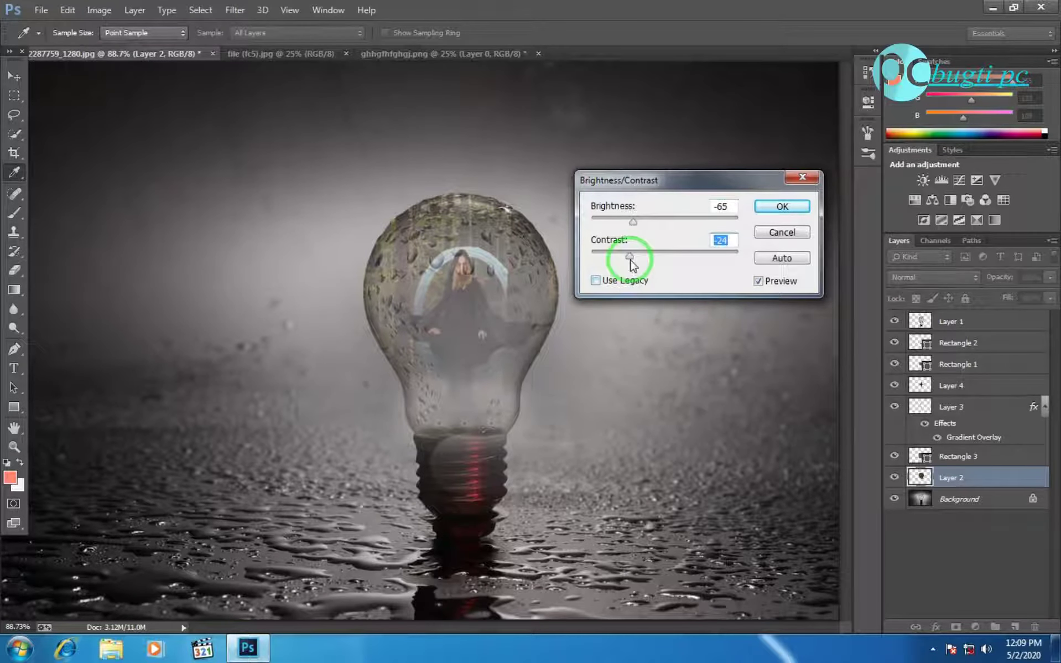
pyautogui.click(780, 207)
pyautogui.press('u')
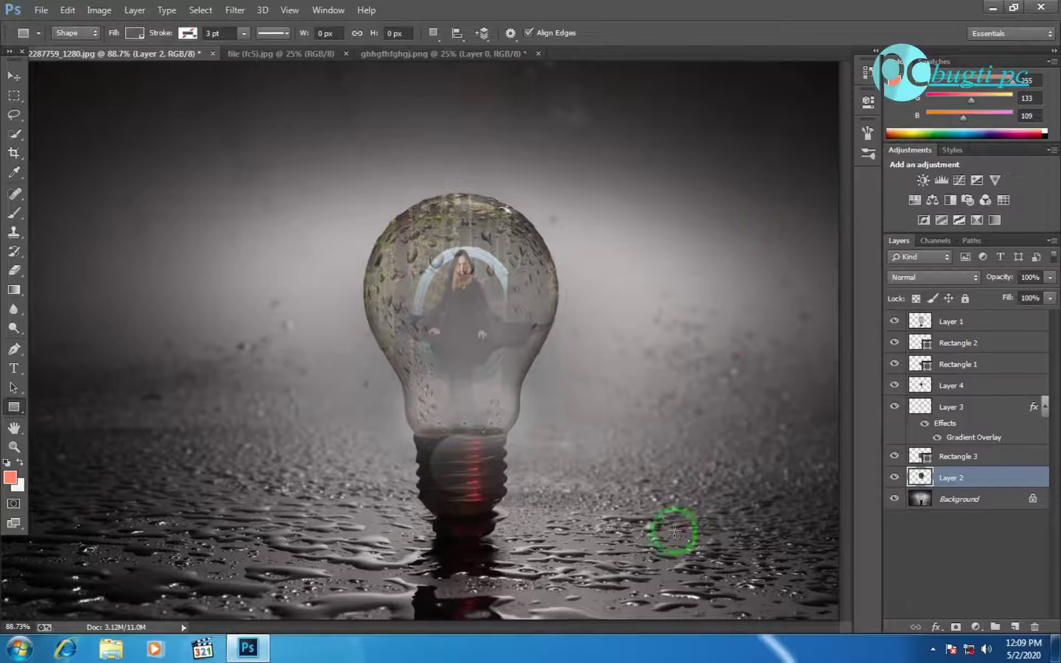
# - Erase Layer 1 around the bulb base and over the figure's head
pyautogui.click(951, 321)
pyautogui.click(14, 270)
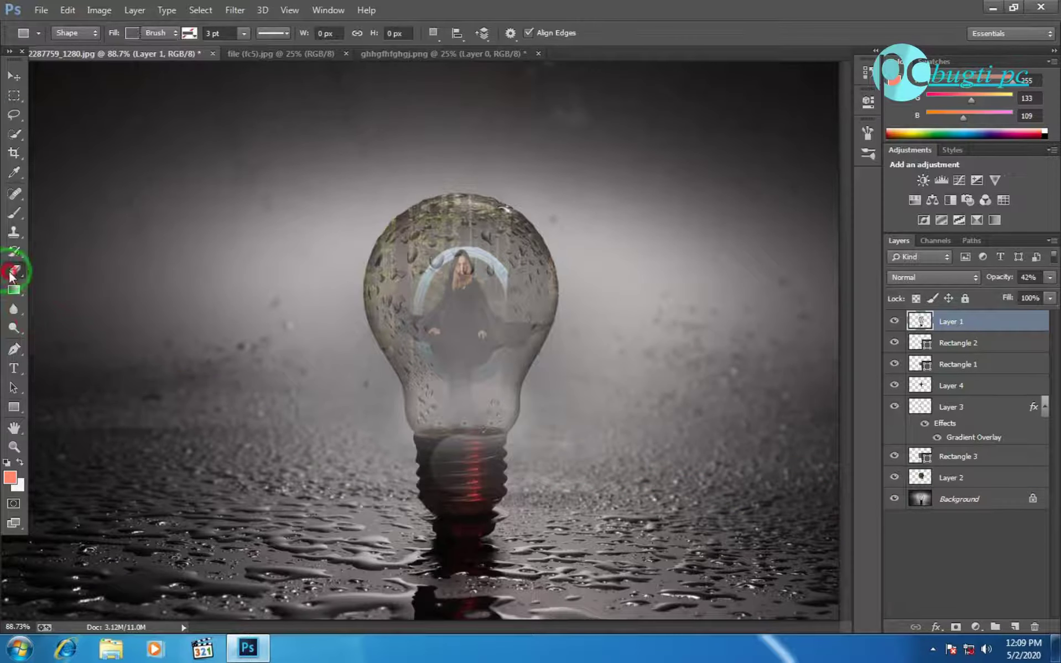
pyautogui.moveTo(429, 479)
pyautogui.mouseDown()
pyautogui.moveTo(415, 467)
pyautogui.moveTo(529, 560)
pyautogui.mouseUp()
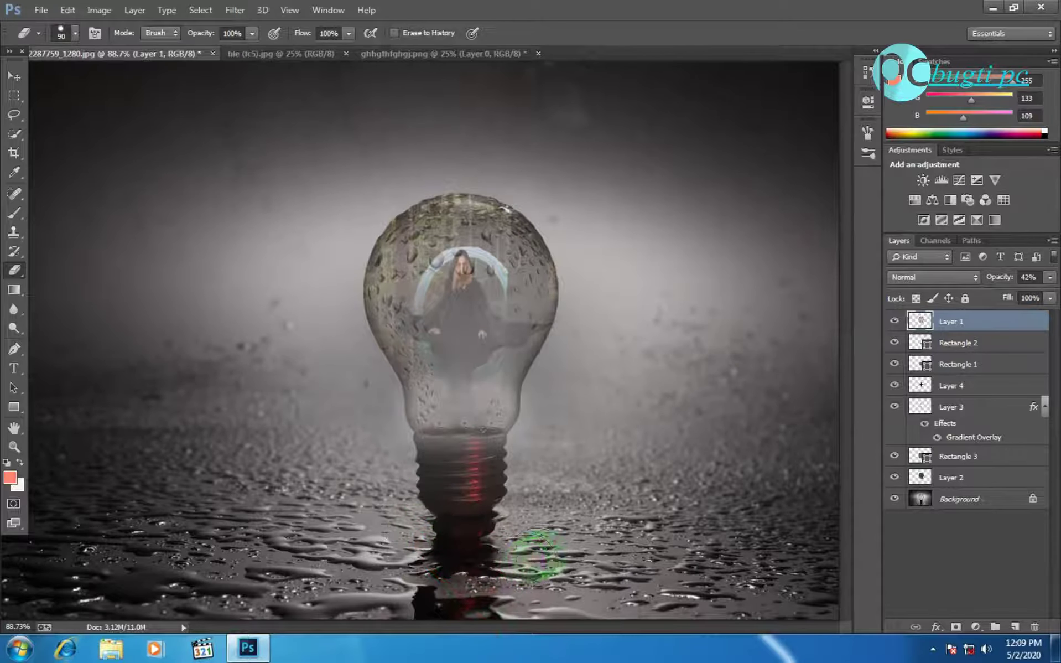
pyautogui.moveTo(620, 407); pyautogui.dragTo(472, 232)
pyautogui.click(979, 326)
# - Darken Layer 2 a little more with Brightness/Contrast
pyautogui.click(947, 479)
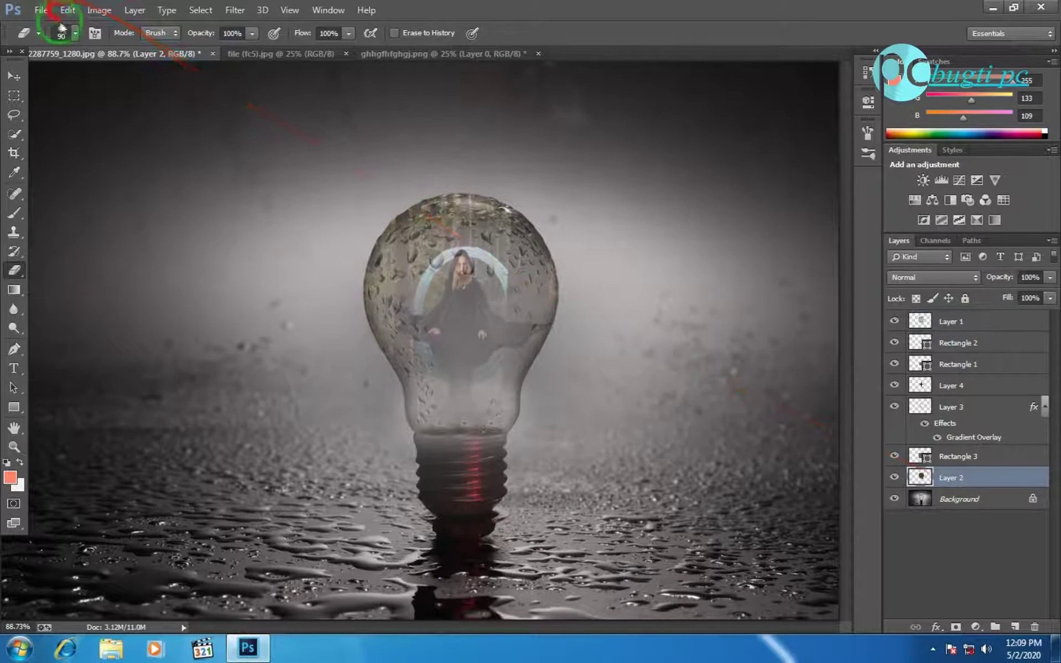
pyautogui.click(99, 10)
pyautogui.click(271, 47)
pyautogui.moveTo(665, 217)
pyautogui.mouseDown()
pyautogui.moveTo(638, 226)
pyautogui.moveTo(655, 221)
pyautogui.moveTo(678, 256)
pyautogui.mouseUp()
pyautogui.click(778, 206)
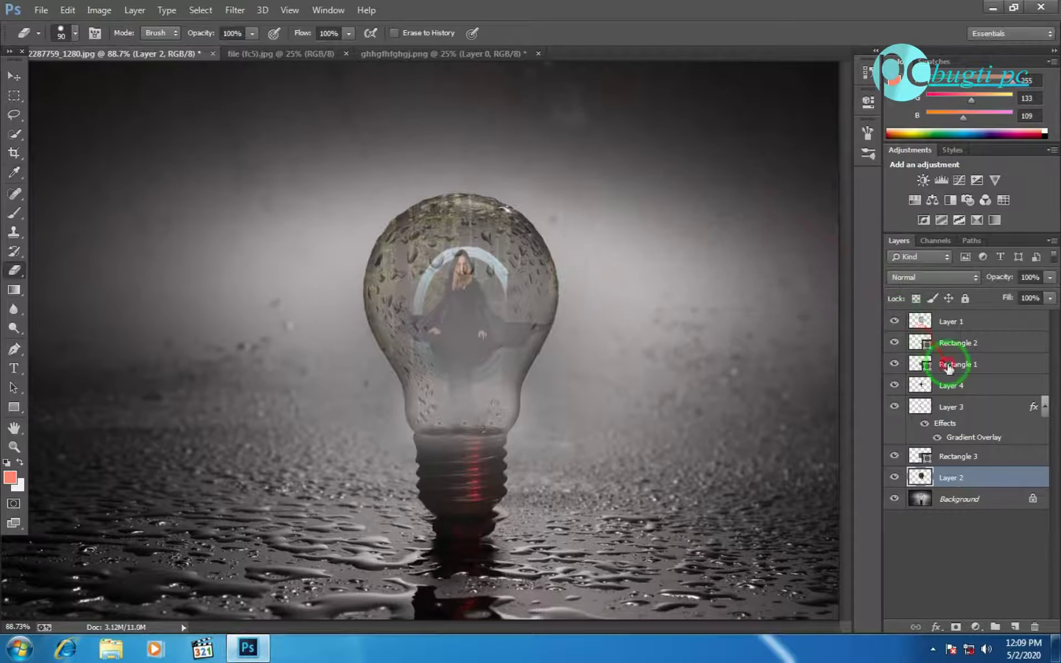
# - Toggle Rectangle 1 and 2 visibility to compare, then open Brightness/Contrast on Layer 3
pyautogui.click(920, 364)
pyautogui.click(894, 364)
pyautogui.click(894, 364)
pyautogui.click(895, 364)
pyautogui.click(962, 344)
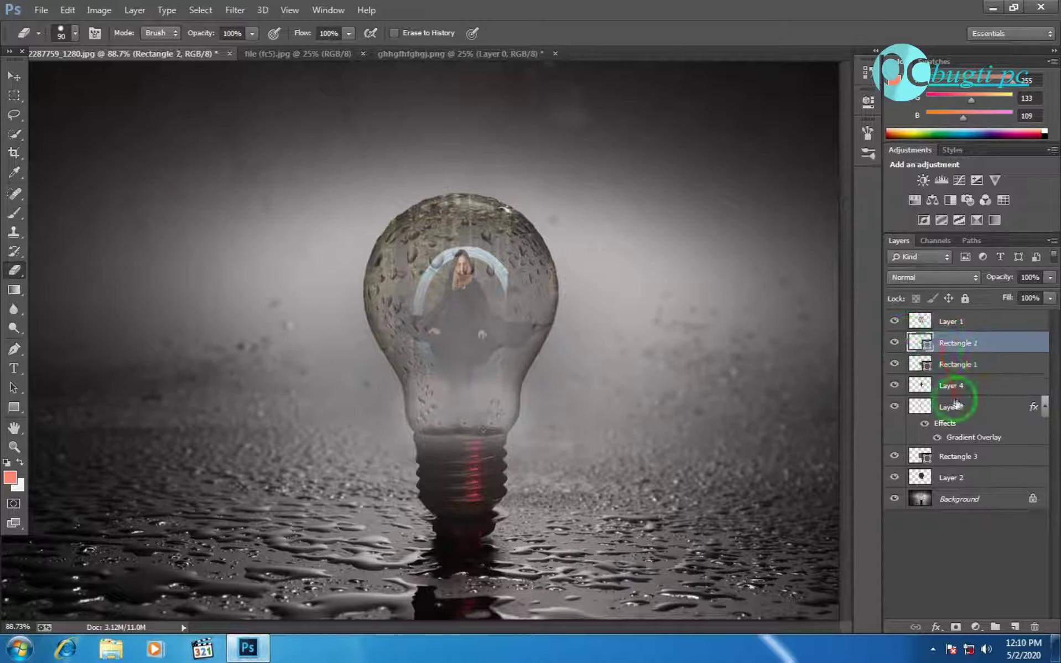
pyautogui.click(895, 343)
pyautogui.click(894, 343)
pyautogui.click(963, 408)
pyautogui.click(99, 10)
pyautogui.click(293, 46)
# - Apply Brightness -132 with reduced contrast to Layer 3
pyautogui.moveTo(668, 224); pyautogui.dragTo(602, 230)
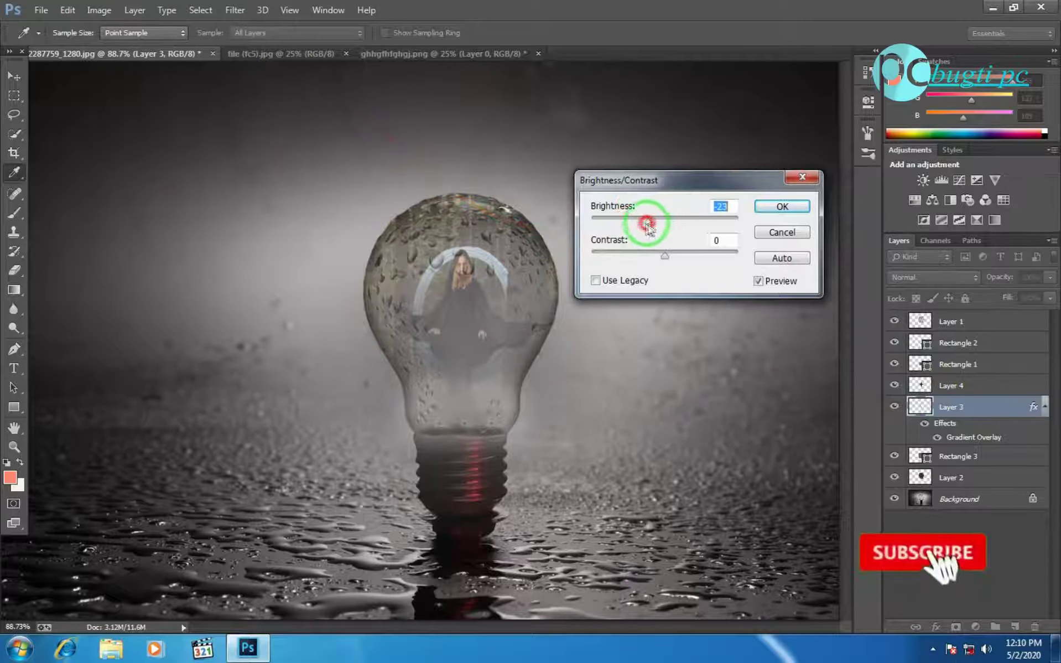
pyautogui.moveTo(665, 255); pyautogui.dragTo(627, 260)
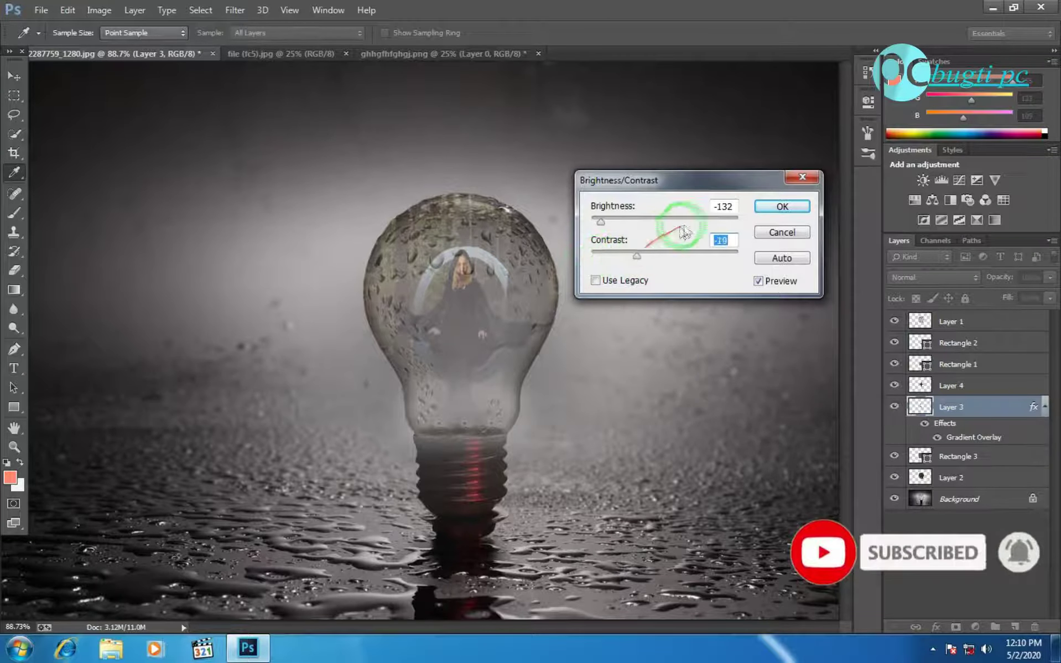
pyautogui.click(782, 206)
# - Add a Satin effect to Layer 3 at 21% opacity with greater distance
pyautogui.doubleClick(1014, 411)
pyautogui.click(645, 360)
pyautogui.click(830, 256)
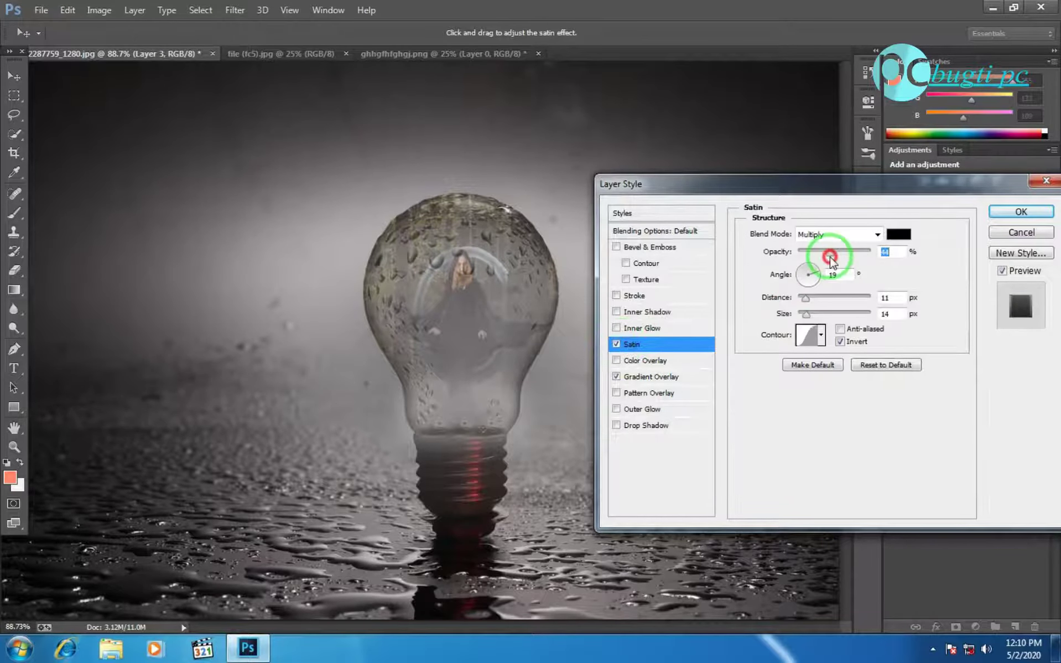
pyautogui.moveTo(828, 260); pyautogui.dragTo(813, 252)
pyautogui.moveTo(805, 298)
pyautogui.mouseDown()
pyautogui.moveTo(832, 298)
pyautogui.moveTo(854, 314)
pyautogui.mouseUp()
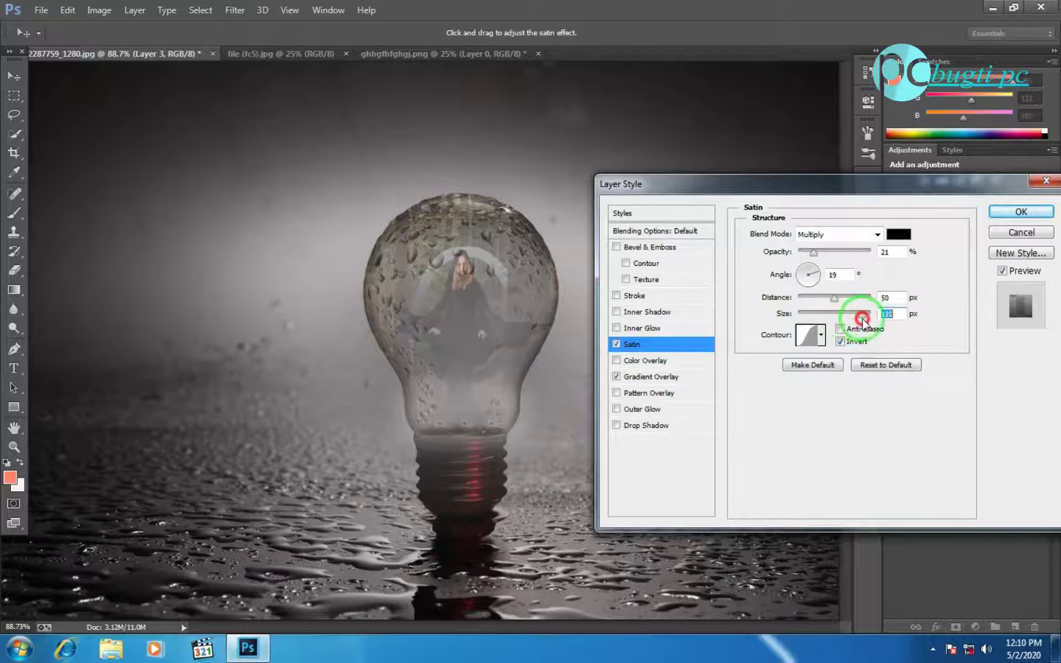
pyautogui.click(1021, 211)
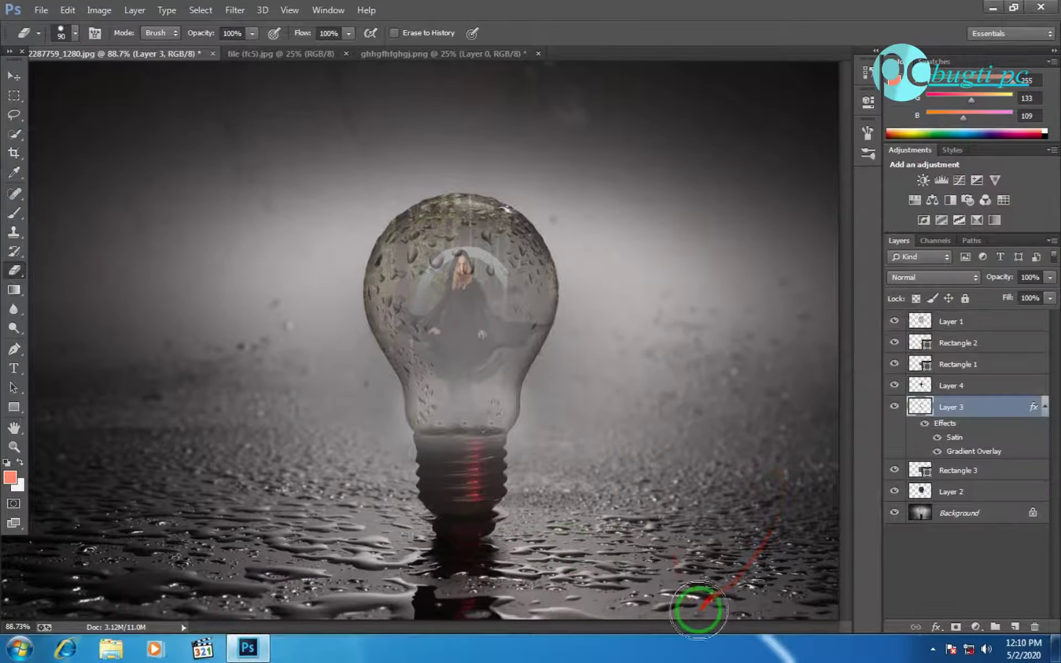
# - Add an Inner Glow with 66% opacity and 86% noise, then select all layers
pyautogui.click(945, 536)
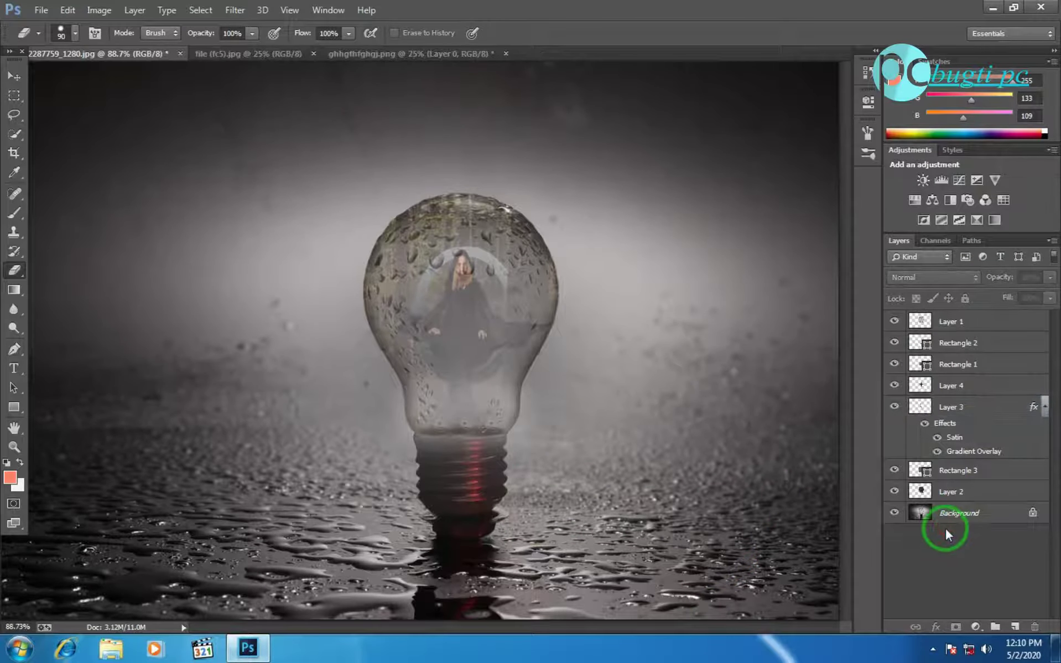
pyautogui.doubleClick(973, 407)
pyautogui.click(636, 328)
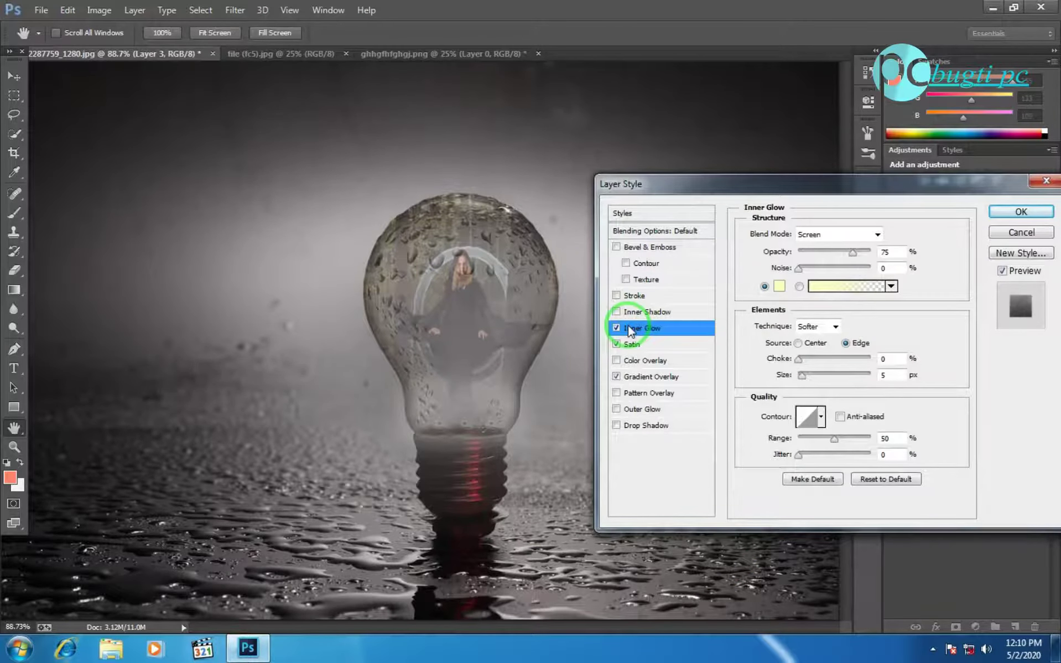
pyautogui.click(821, 268)
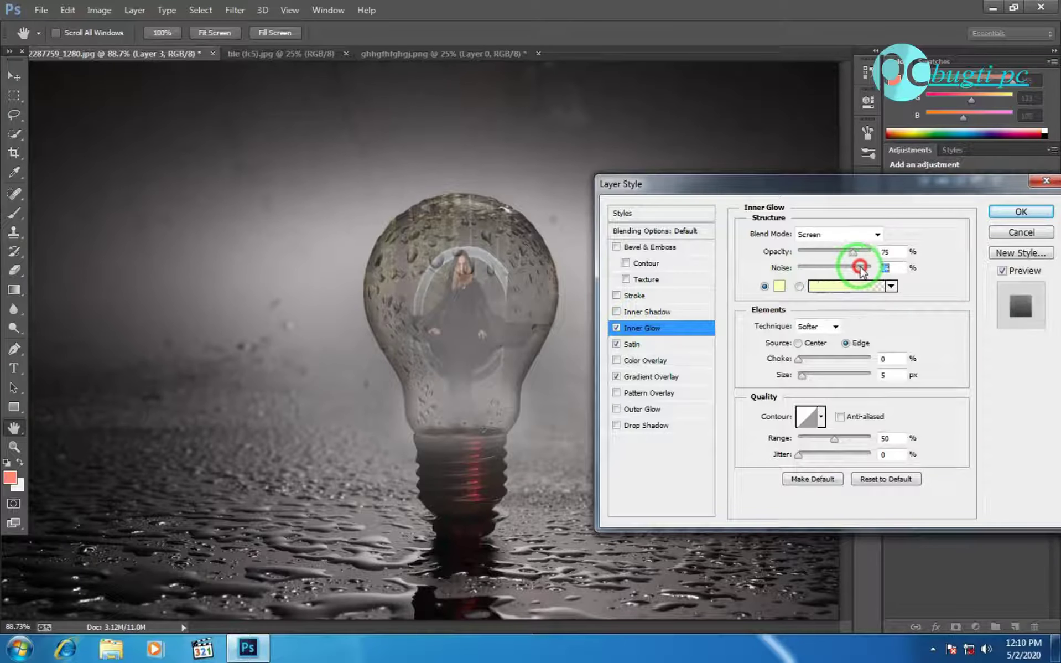
pyautogui.moveTo(800, 359); pyautogui.dragTo(828, 361)
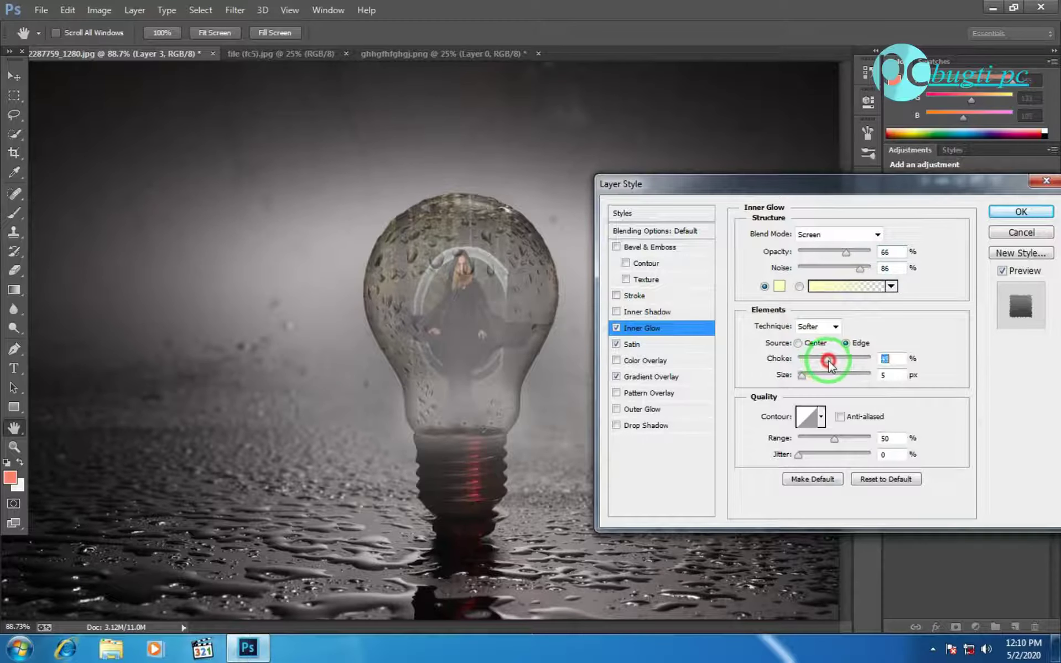
pyautogui.click(800, 360)
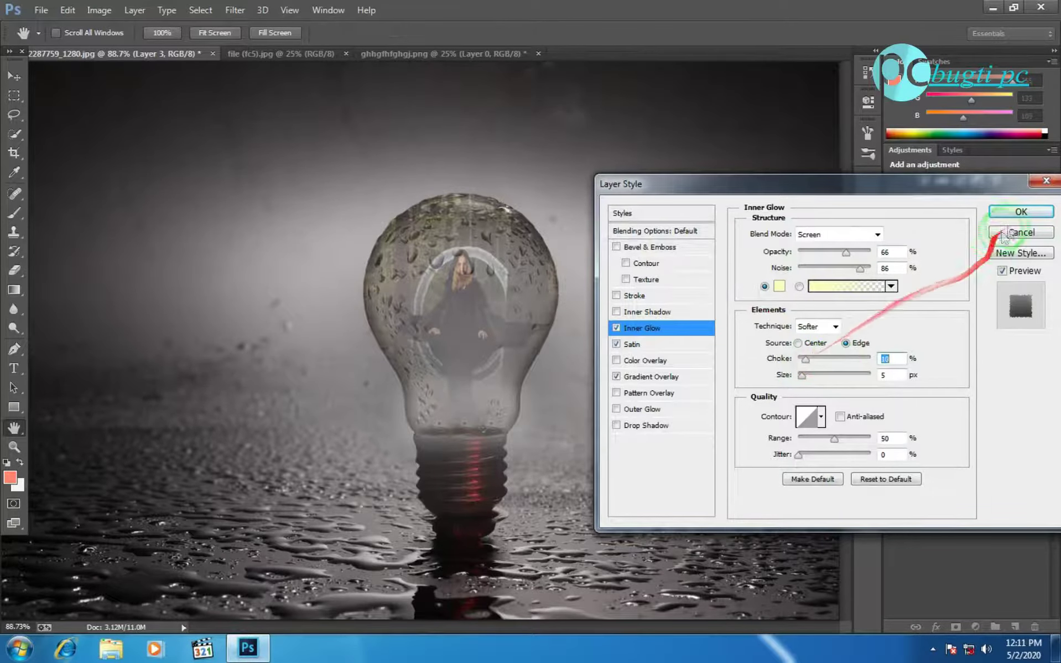
pyautogui.click(1020, 212)
pyautogui.moveTo(953, 544); pyautogui.dragTo(940, 321)
# - Merge all layers and apply a Channel Mixer tint: Red +101, Green -12, Blue -16
pyautogui.rightClick(940, 321)
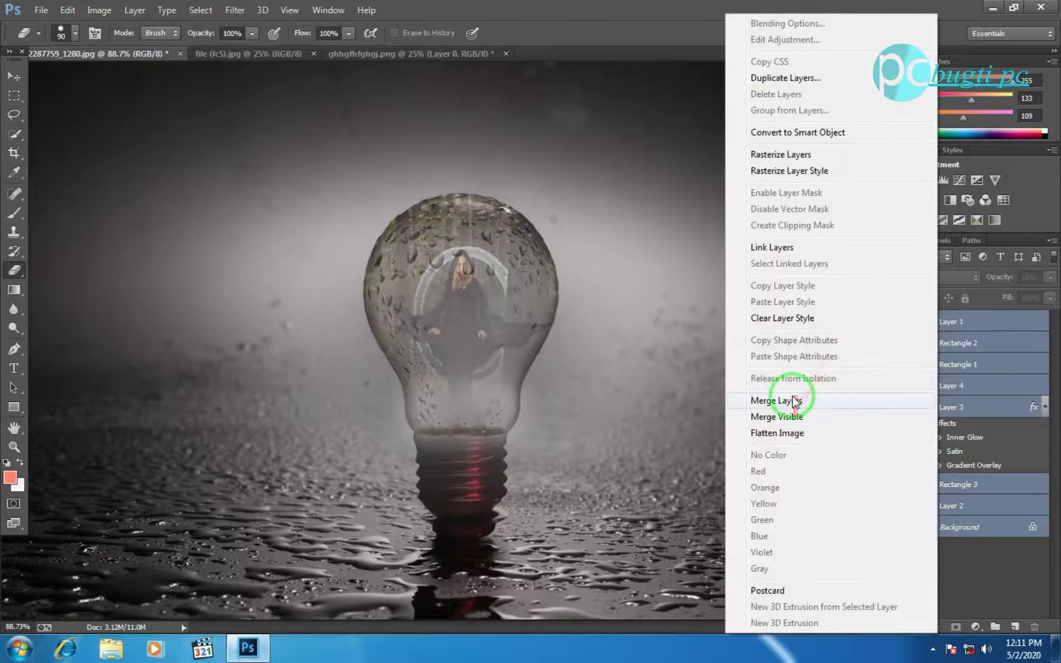
pyautogui.click(770, 403)
pyautogui.click(99, 10)
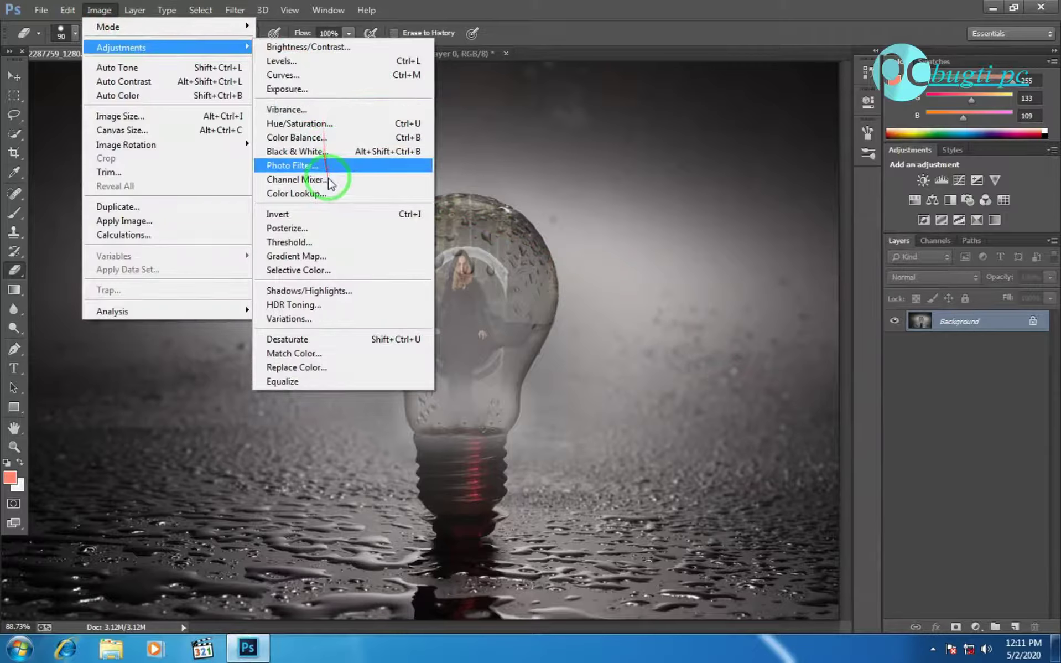
pyautogui.moveTo(121, 47)
pyautogui.click(332, 177)
pyautogui.click(804, 271)
pyautogui.moveTo(804, 271)
pyautogui.mouseDown()
pyautogui.moveTo(815, 271)
pyautogui.moveTo(799, 271)
pyautogui.mouseUp()
pyautogui.moveTo(849, 236); pyautogui.dragTo(841, 239)
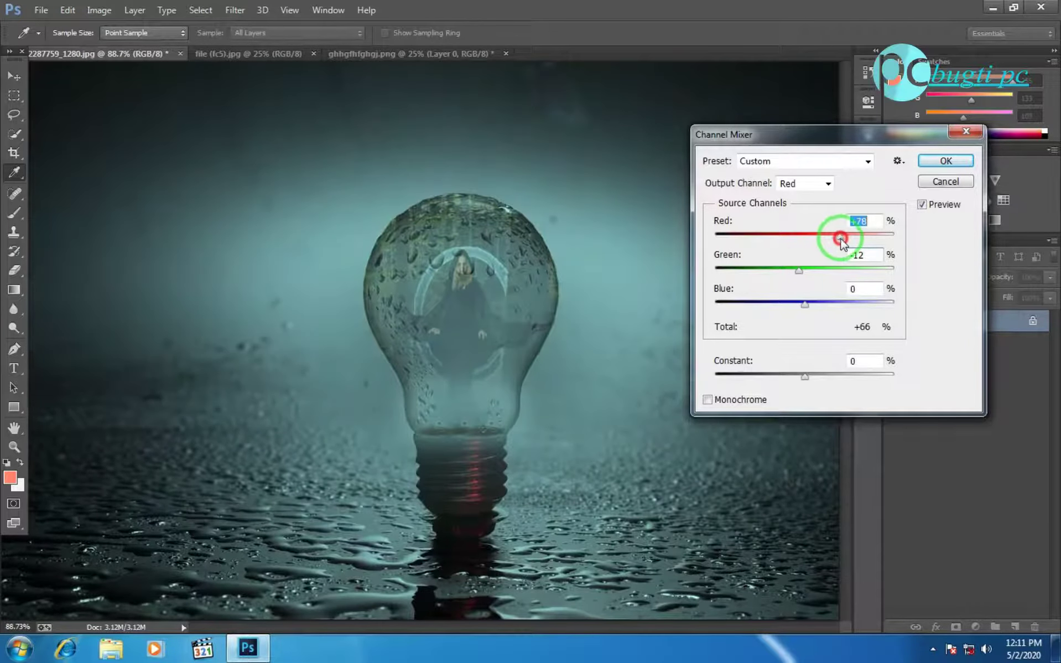
pyautogui.moveTo(806, 302); pyautogui.dragTo(801, 302)
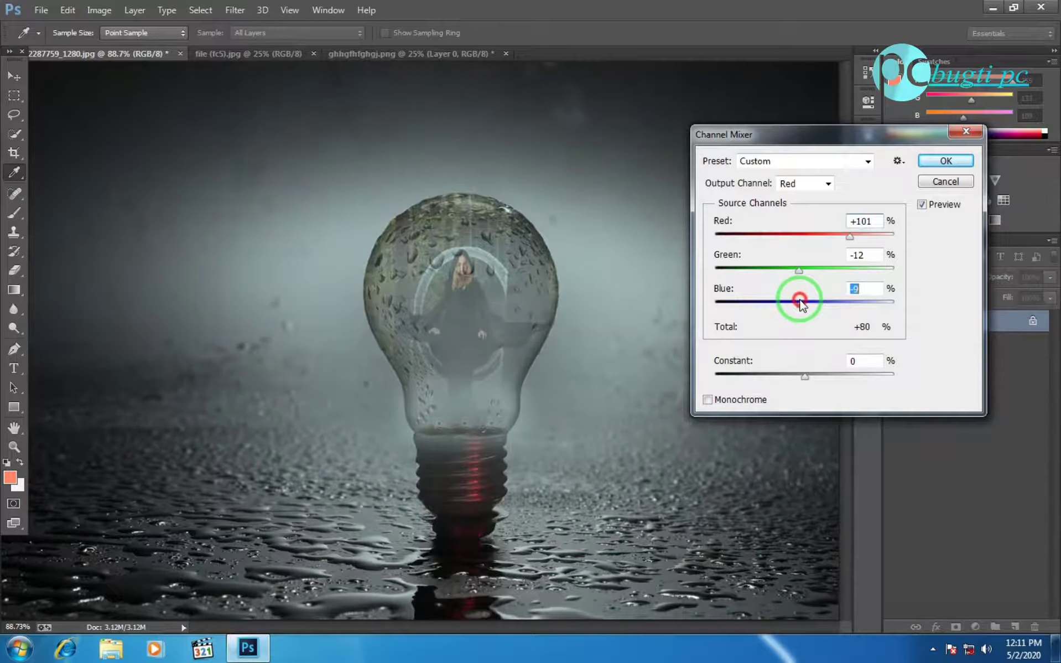
pyautogui.click(946, 160)
pyautogui.click(41, 10)
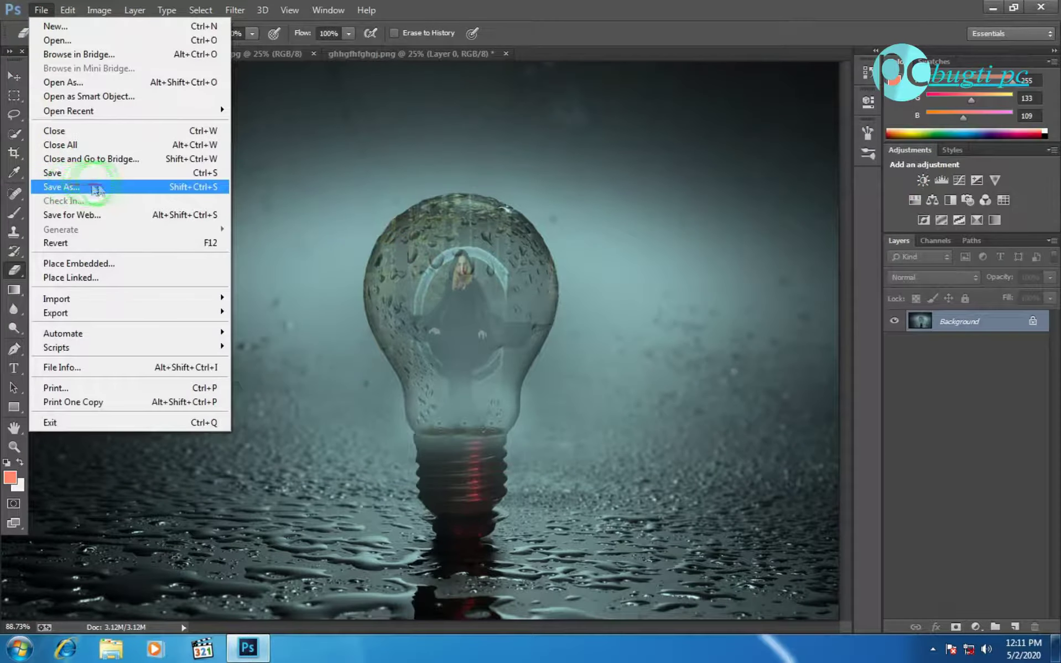
# - Dismiss the File menu and minimise Photoshop to reveal the desktop
pyautogui.click(686, 5)
pyautogui.click(1018, 9)
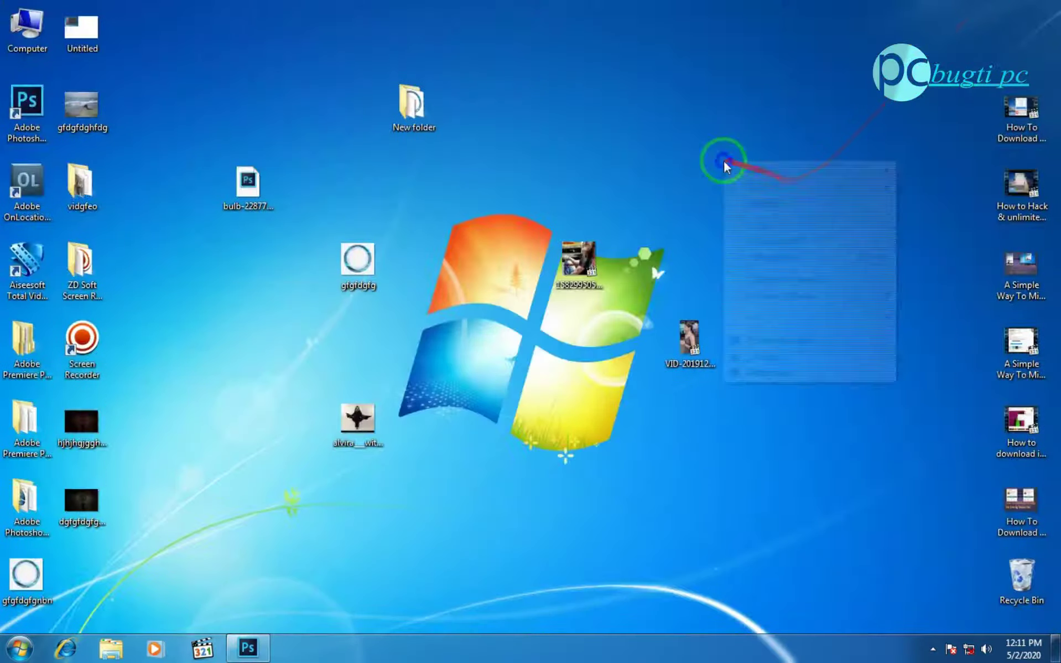